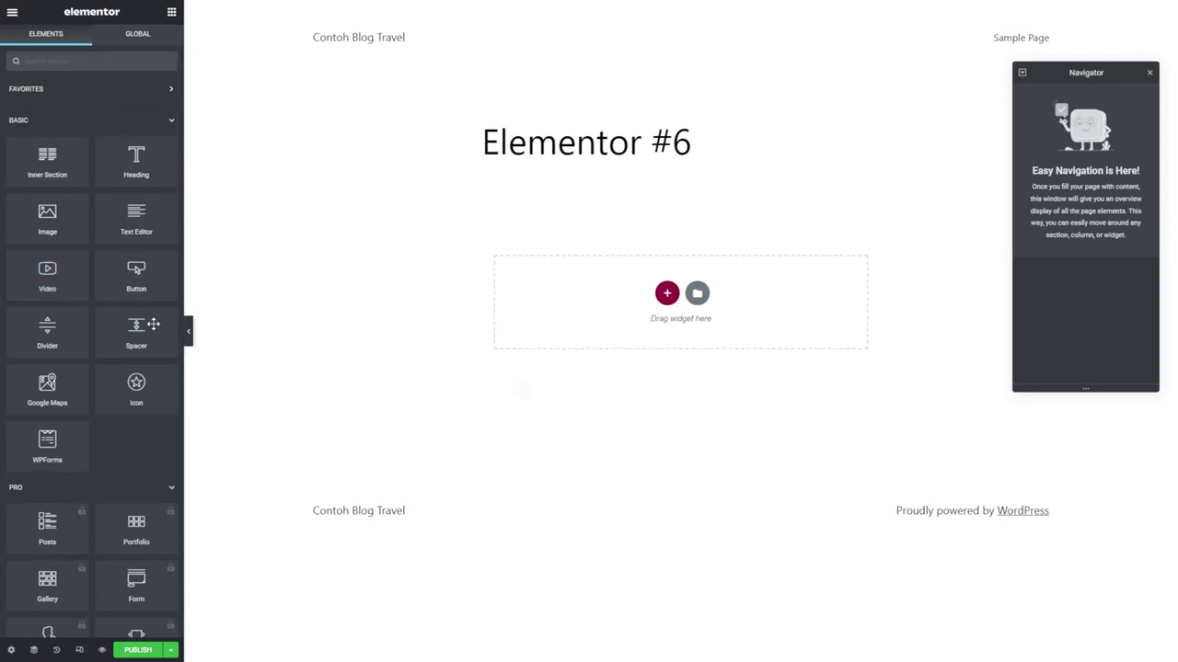
# - Add a Video widget to the empty page and an Image widget in a new section below it
pyautogui.moveTo(66, 286); pyautogui.dragTo(649, 337)
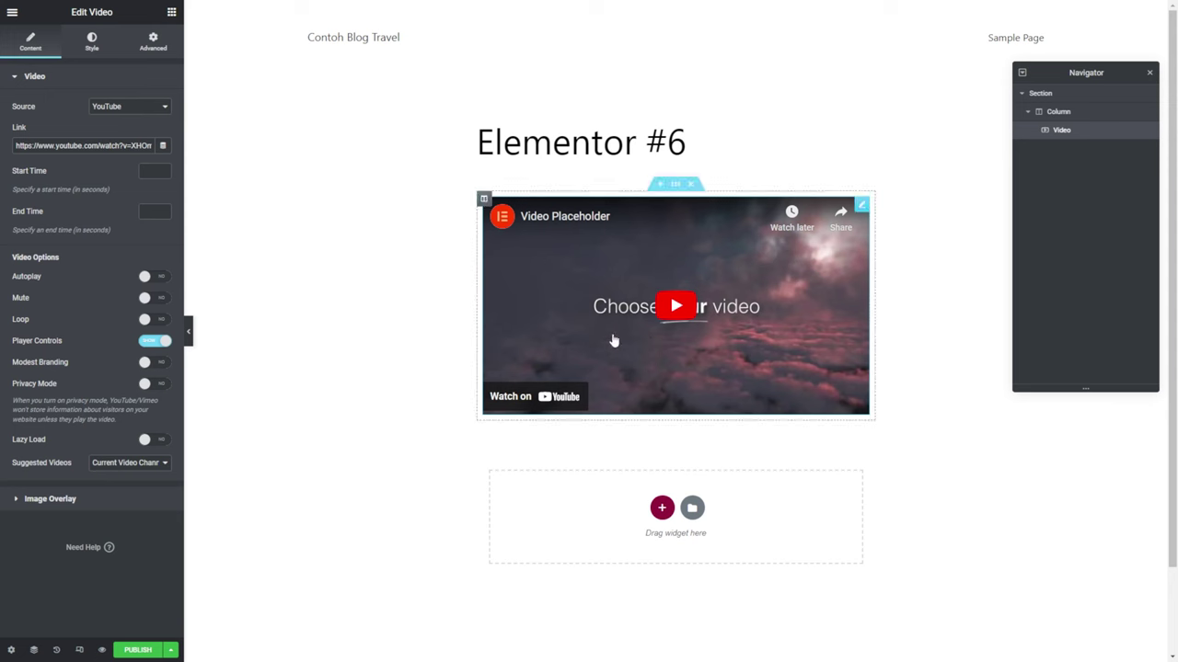
pyautogui.click(170, 14)
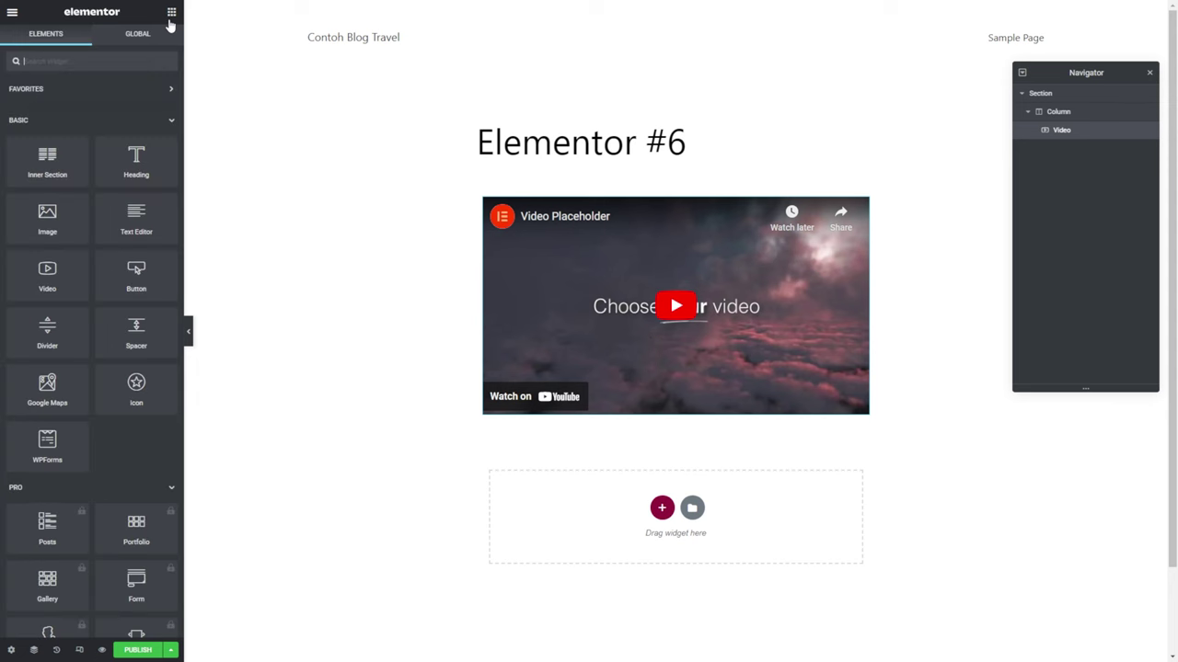
pyautogui.moveTo(51, 212); pyautogui.dragTo(679, 511)
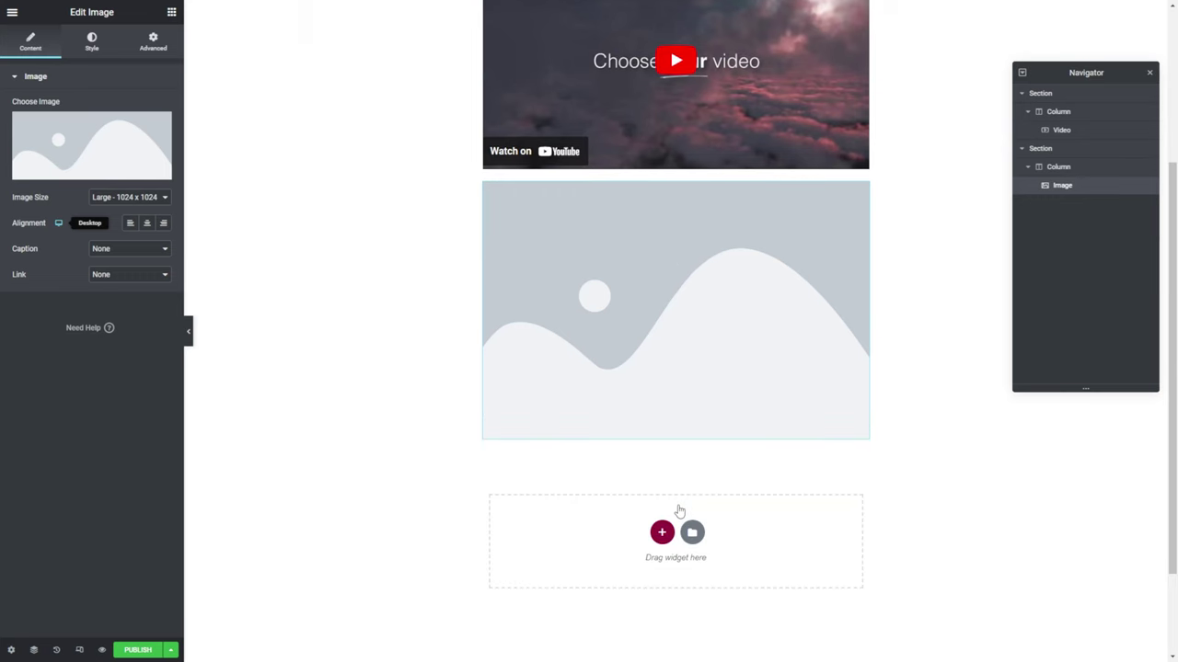
# - Add a Button widget in a new section below the image placeholder and return to the widget list
pyautogui.click(171, 13)
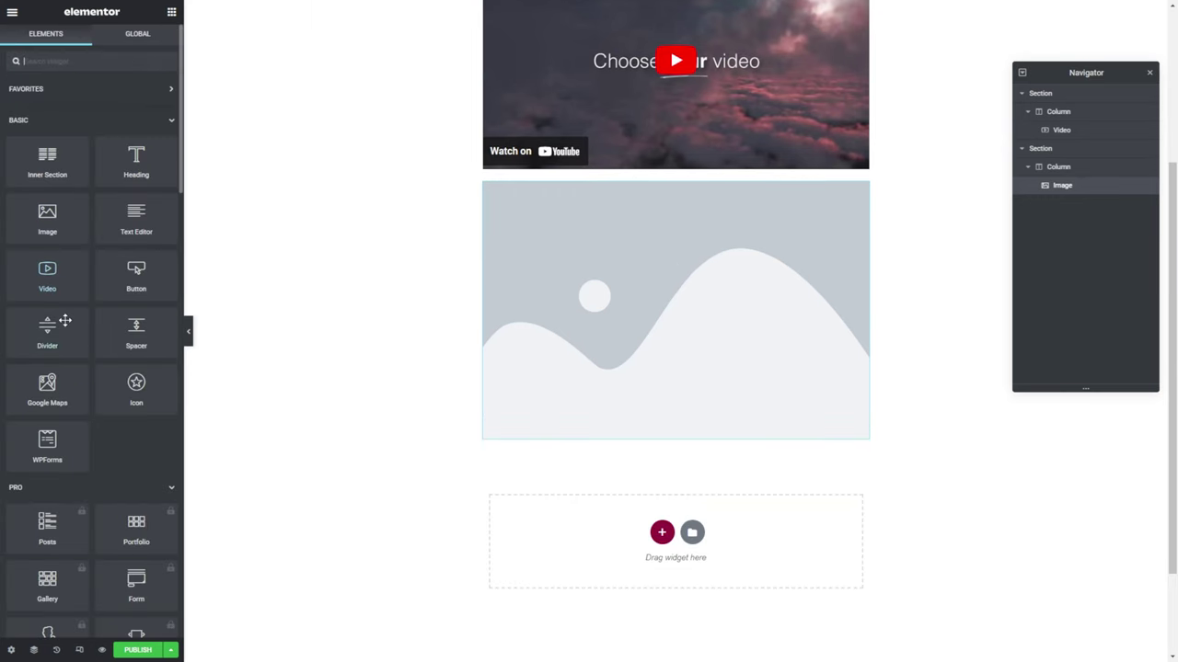
pyautogui.moveTo(136, 276); pyautogui.dragTo(665, 538)
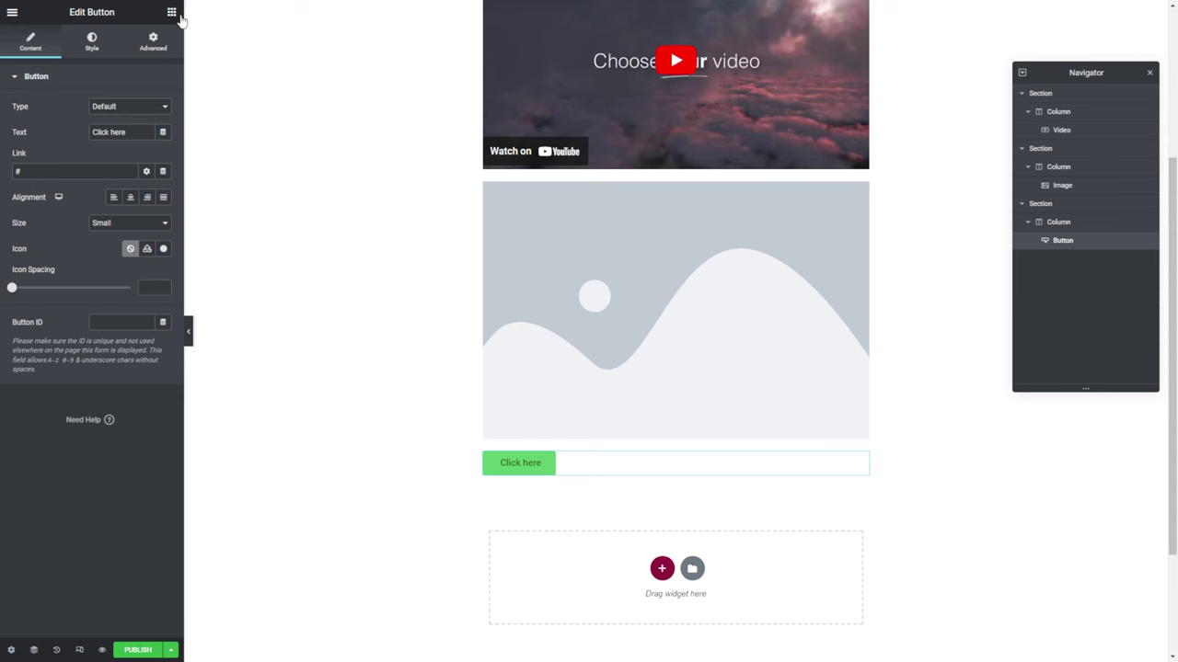
pyautogui.click(172, 14)
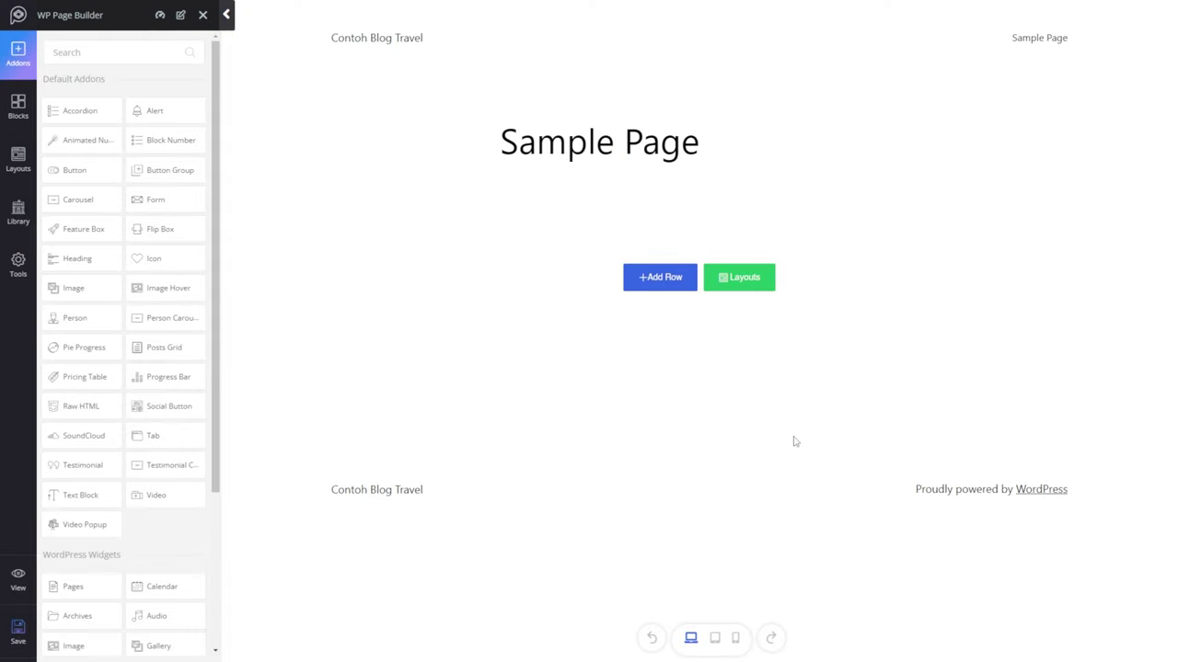
# - In WP Page Builder, add a single-column row to the Sample Page and place a Video addon in it
pyautogui.click(671, 288)
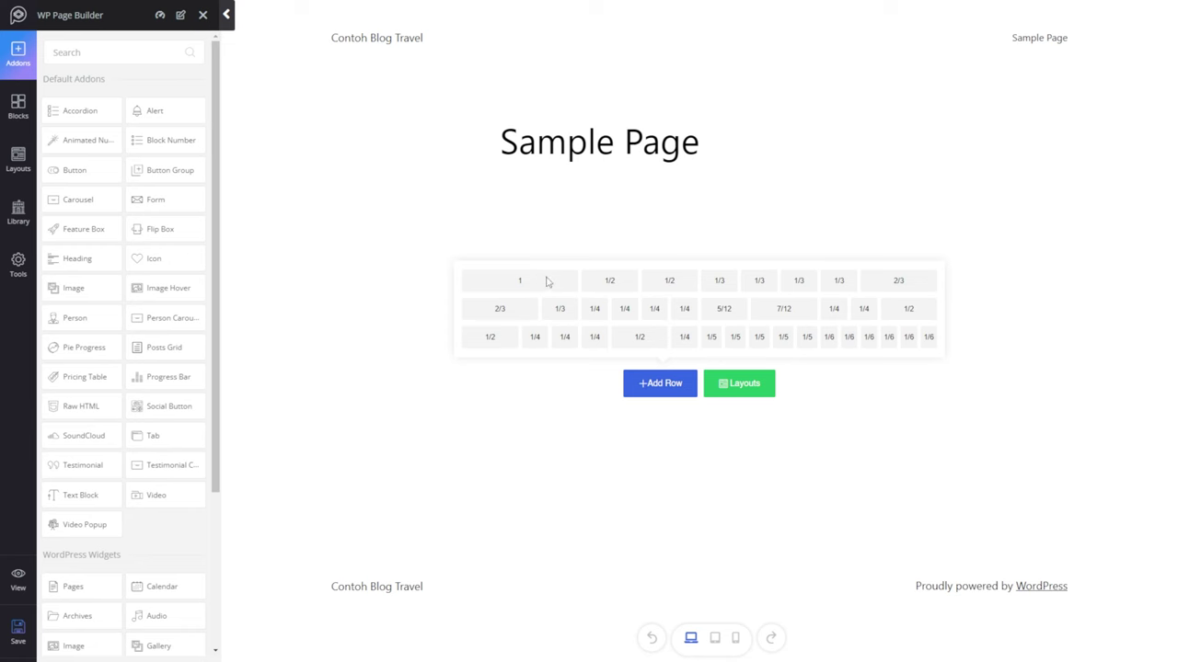
pyautogui.click(545, 281)
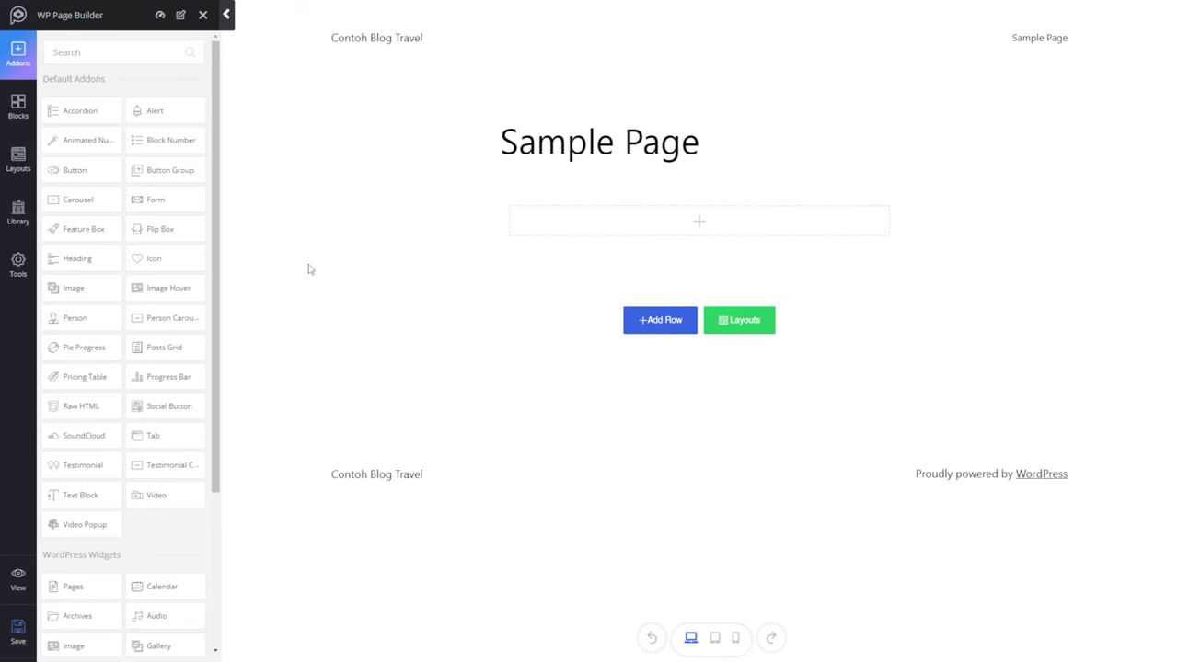
pyautogui.moveTo(503, 316); pyautogui.dragTo(618, 222)
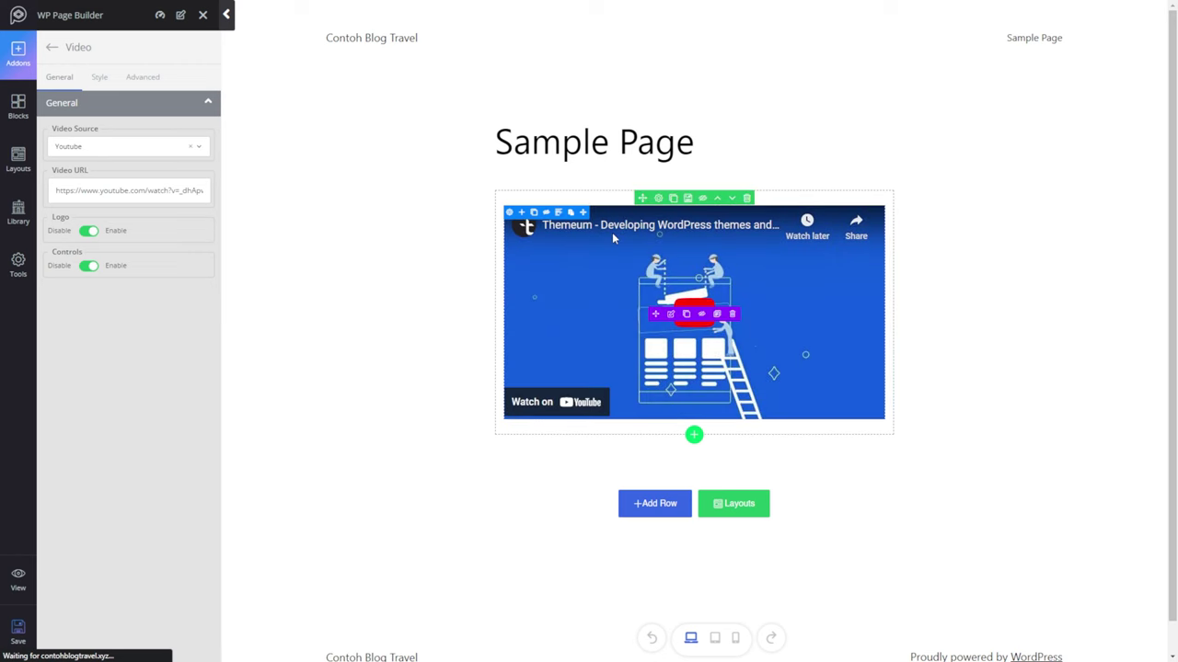
pyautogui.click(53, 46)
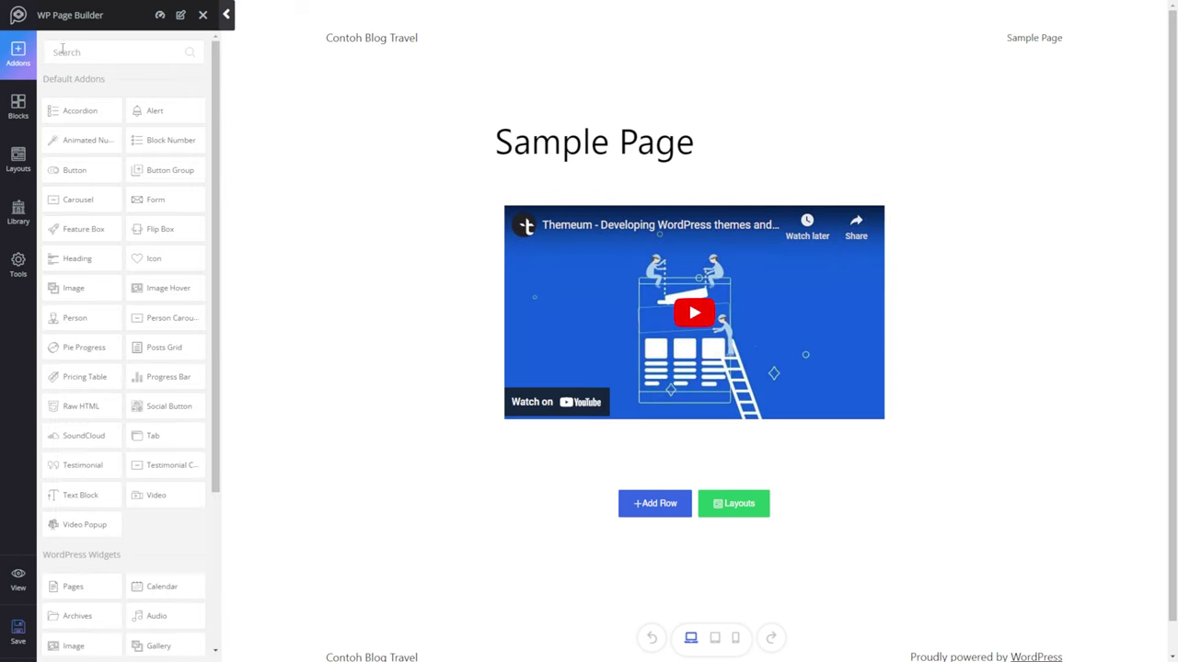
# - Add a second single-column row below the video and place an Image addon in it
pyautogui.click(647, 503)
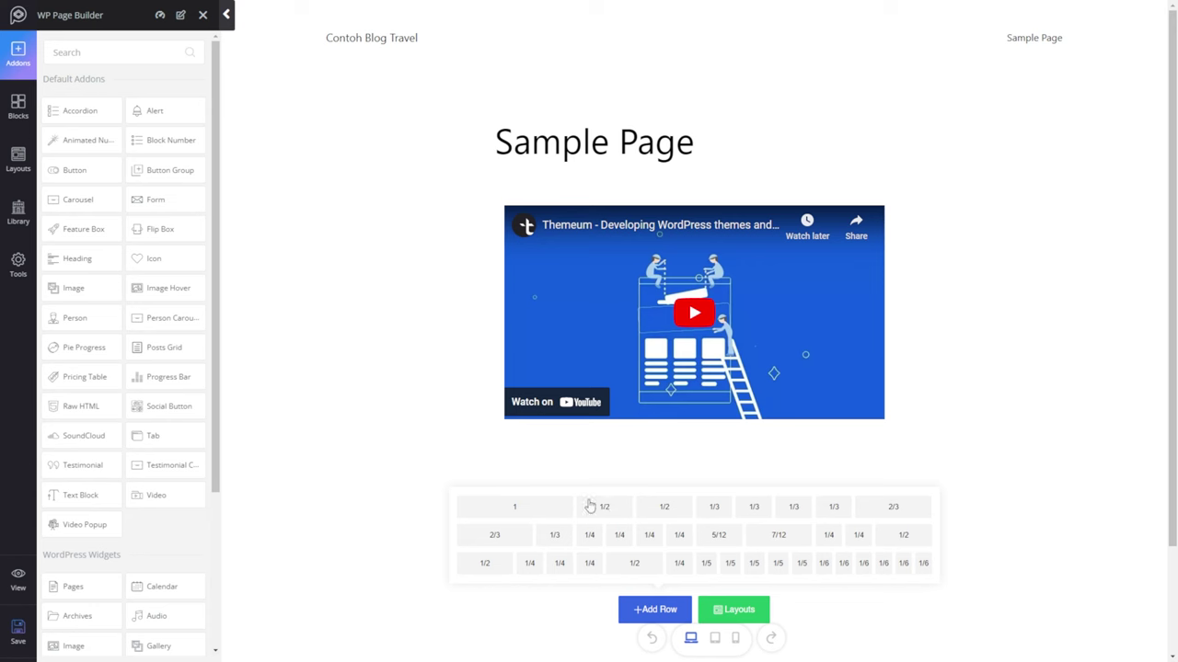
pyautogui.click(531, 512)
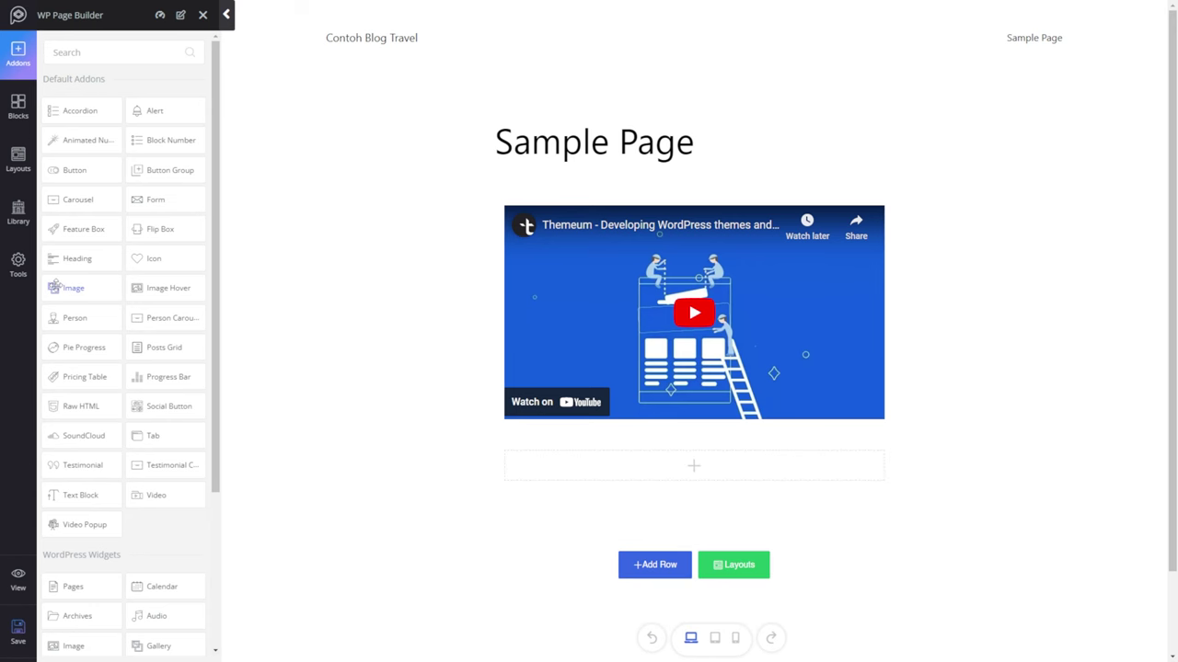
pyautogui.moveTo(600, 455); pyautogui.dragTo(603, 458)
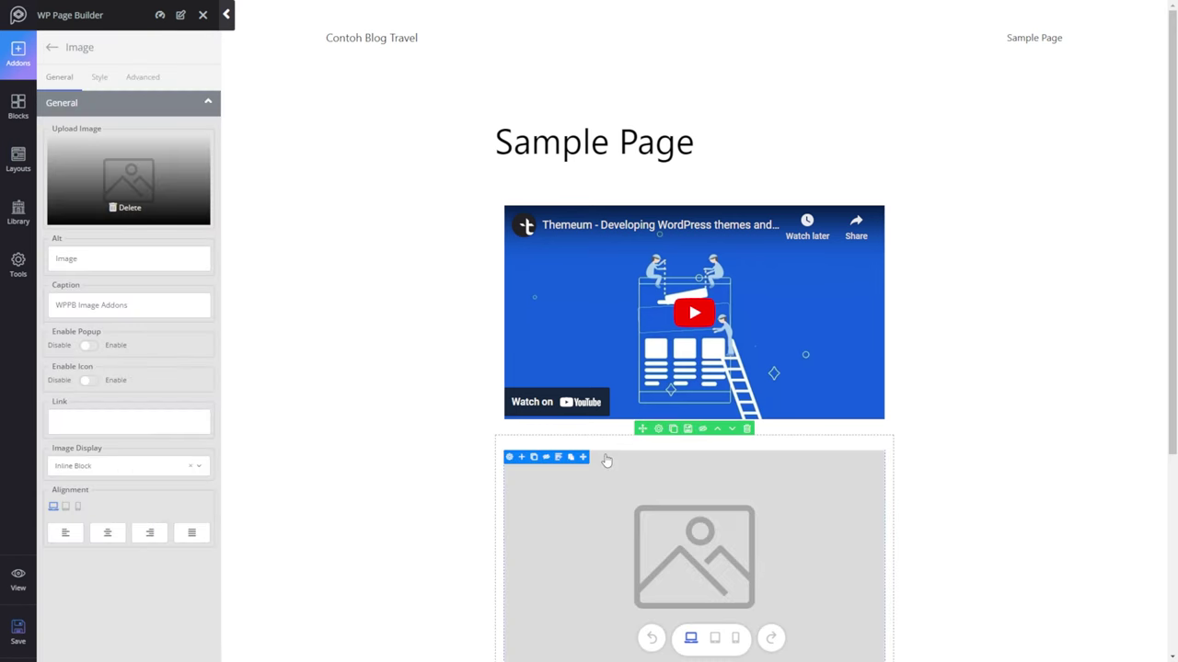
pyautogui.scroll(-3, 606, 460)
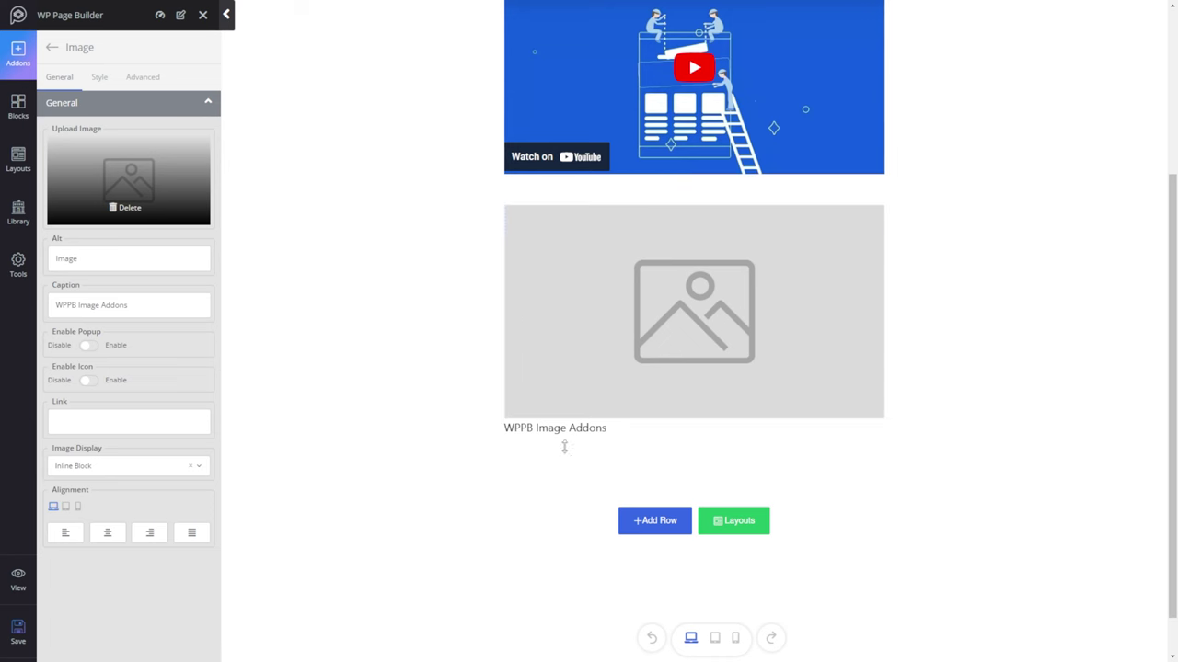
pyautogui.click(52, 47)
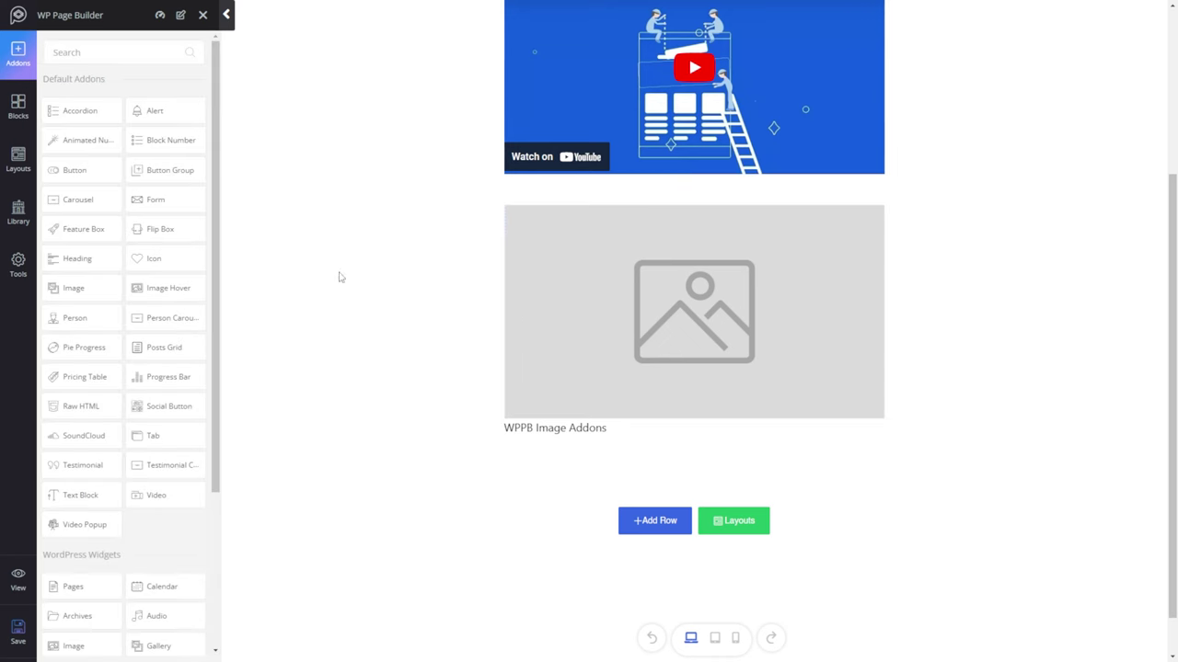
# - Add a third single-column row below the image and place another addon in it
pyautogui.click(641, 521)
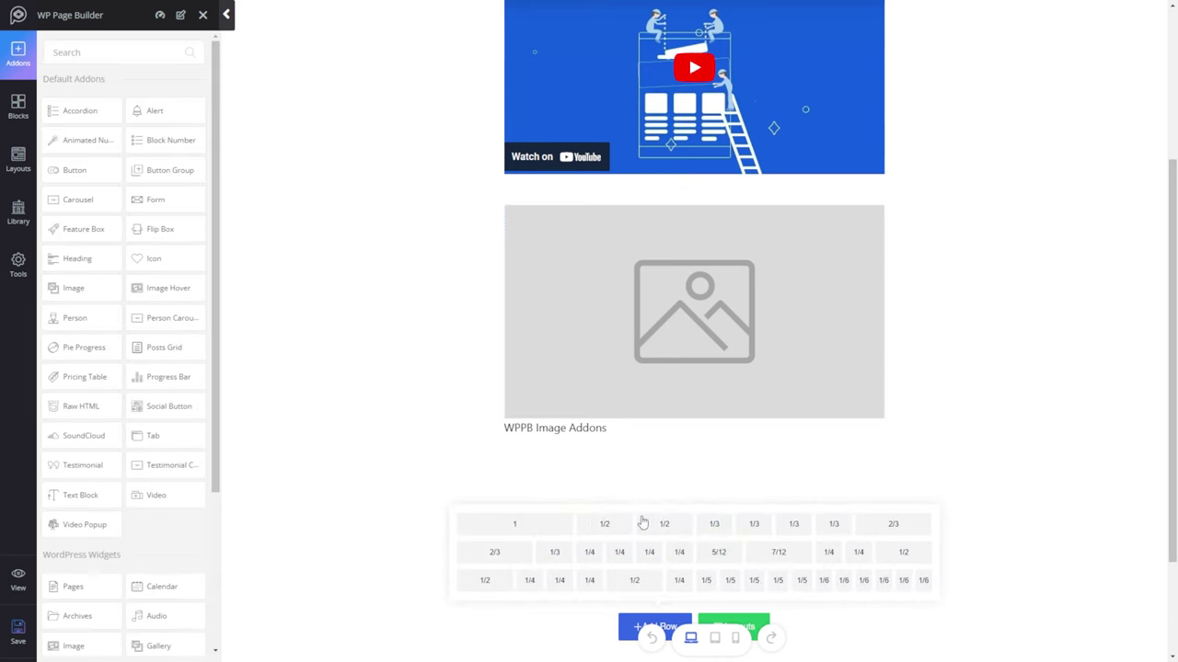
pyautogui.moveTo(147, 211); pyautogui.dragTo(222, 261)
pyautogui.click(515, 525)
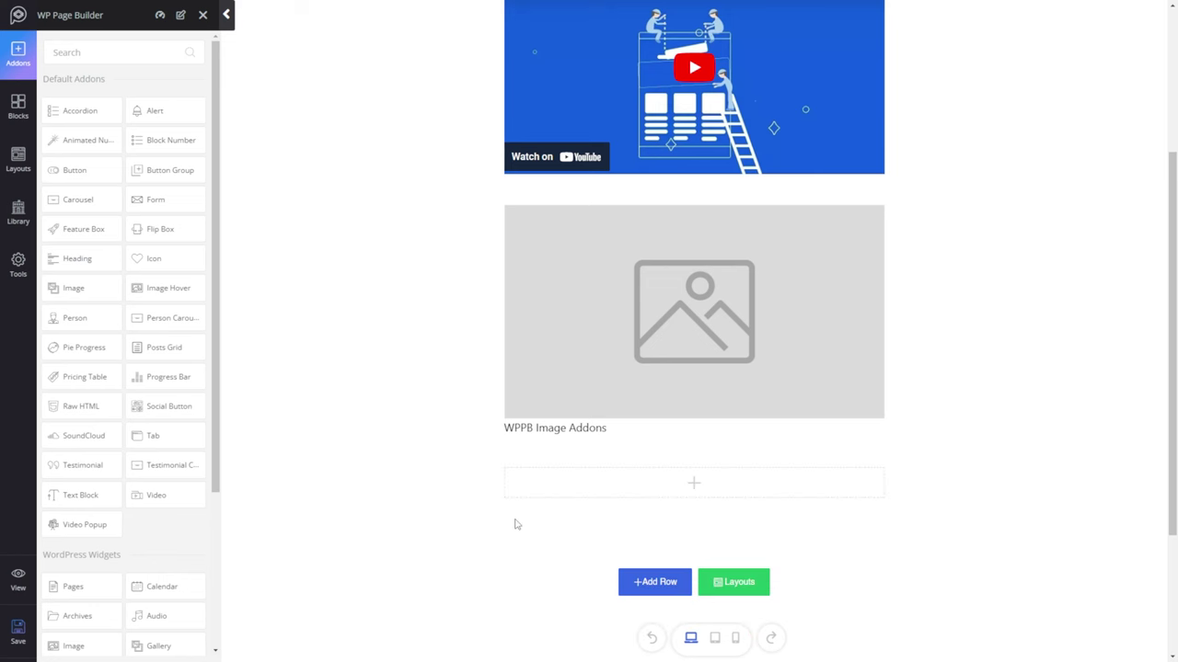
pyautogui.moveTo(589, 458); pyautogui.dragTo(618, 481)
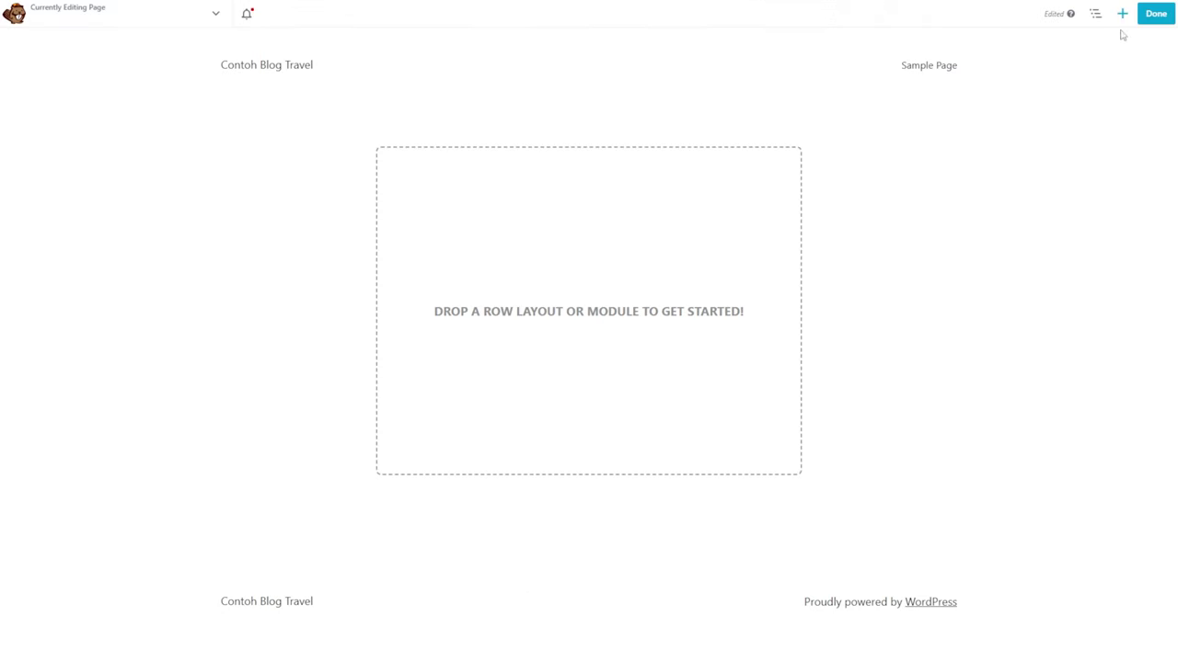
# - In Beaver Builder, add a Video module of type Embed with the iframe code for YouTube video RnTXztpfBtc and save it
pyautogui.click(1121, 14)
pyautogui.moveTo(966, 244); pyautogui.dragTo(605, 281)
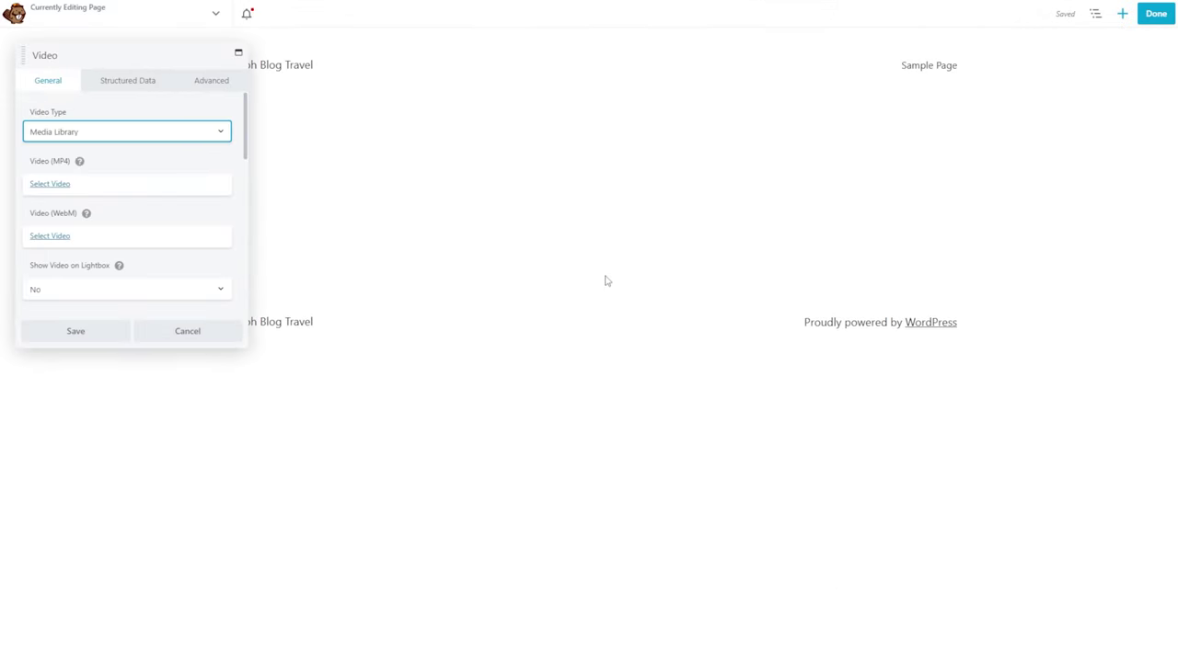
pyautogui.click(141, 135)
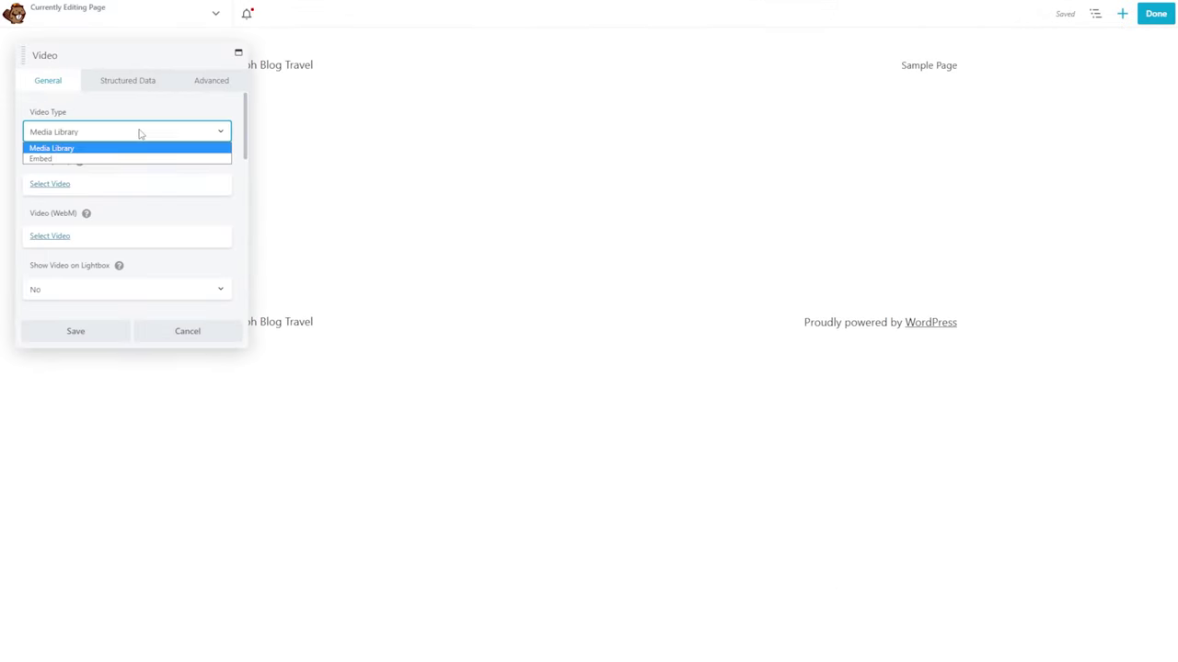
pyautogui.click(94, 158)
pyautogui.write('<iframe width="560" height="315" src="https://www.youtube.com/embed/RnTxztpfBtc" title="YouTube video player" frameborder="0" allow="accelerometer; autoplay; clipboard-write; encrypted-media; gyroscope; picture-in-picture; web-share" allowfullscreen></iframe>')
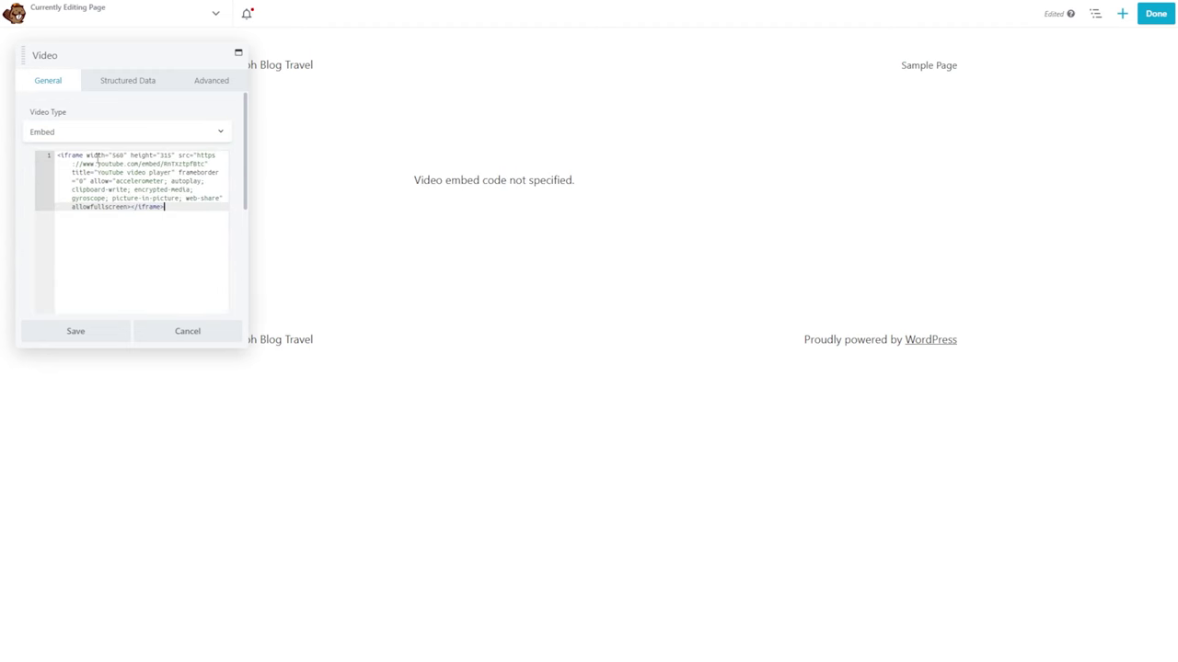
pyautogui.click(74, 333)
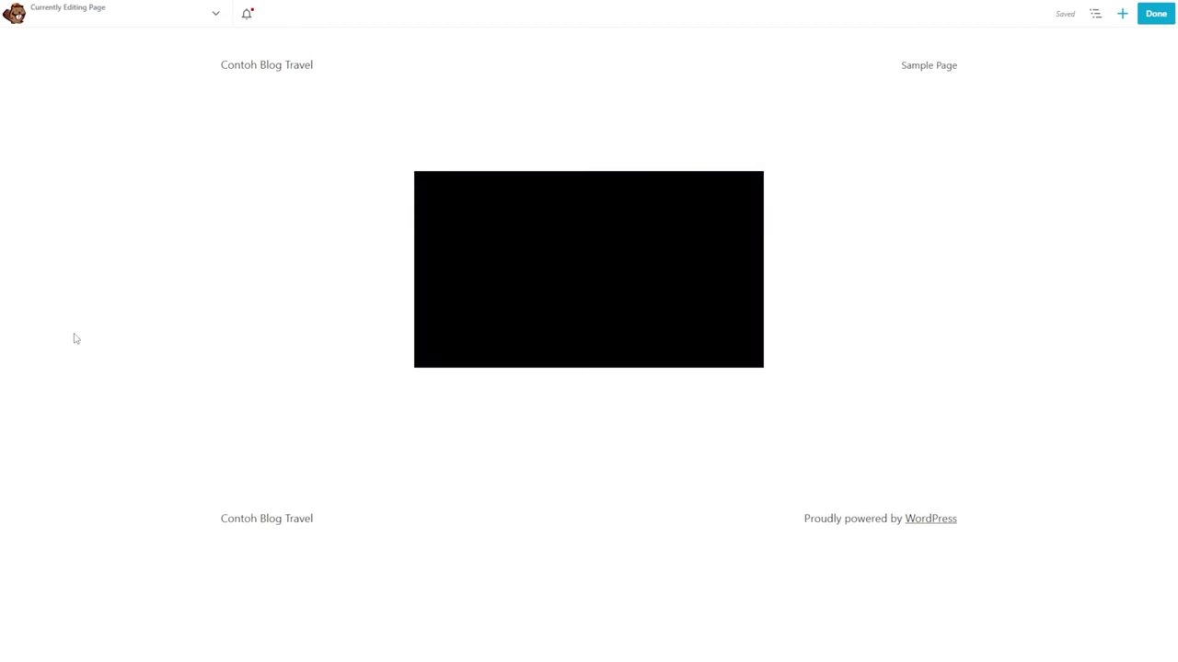
pyautogui.moveTo(654, 279)
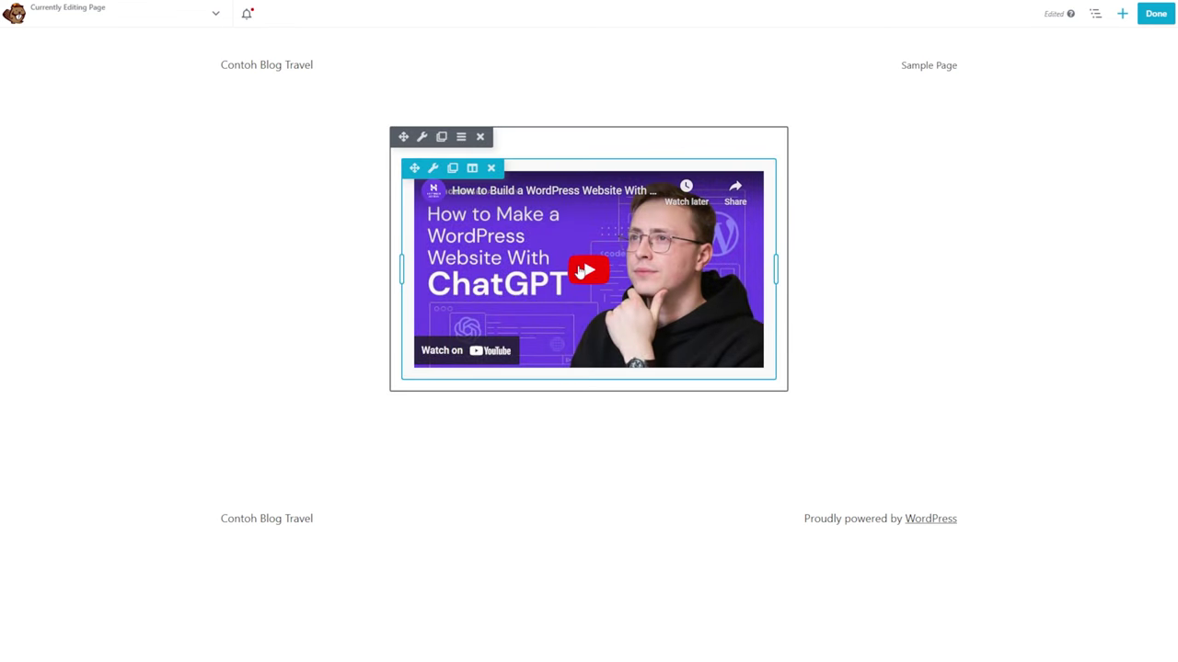
# - Add a Photo module below the video and open the photo selection for its Media Library source
pyautogui.click(1122, 14)
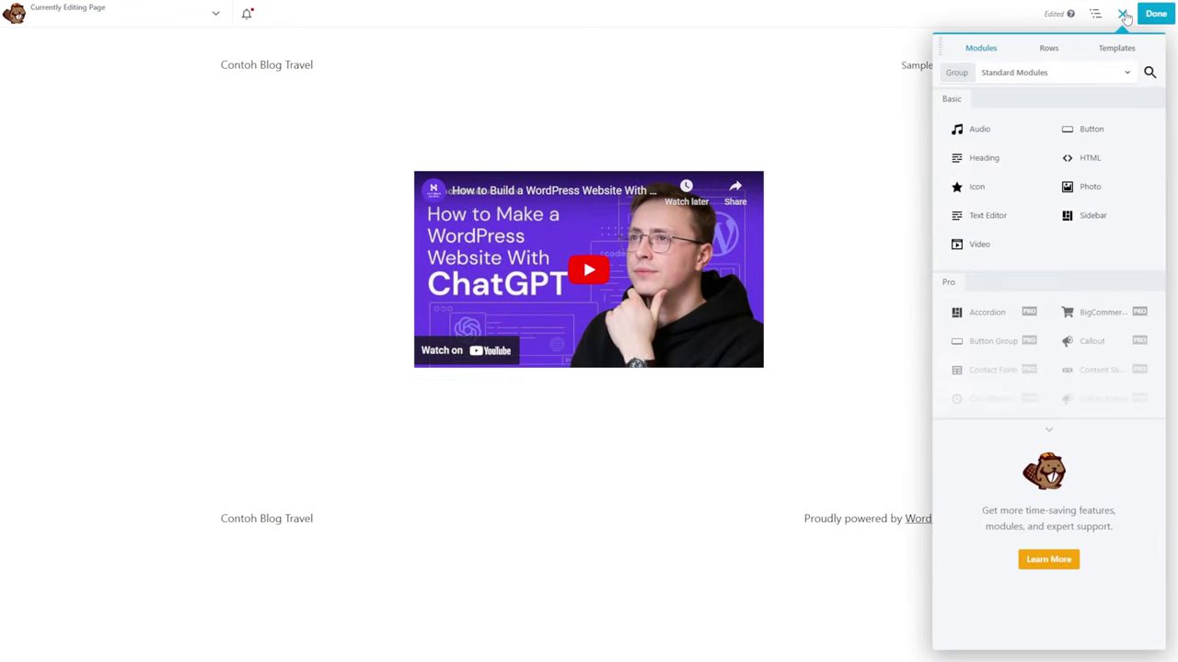
pyautogui.moveTo(1072, 186); pyautogui.dragTo(551, 482)
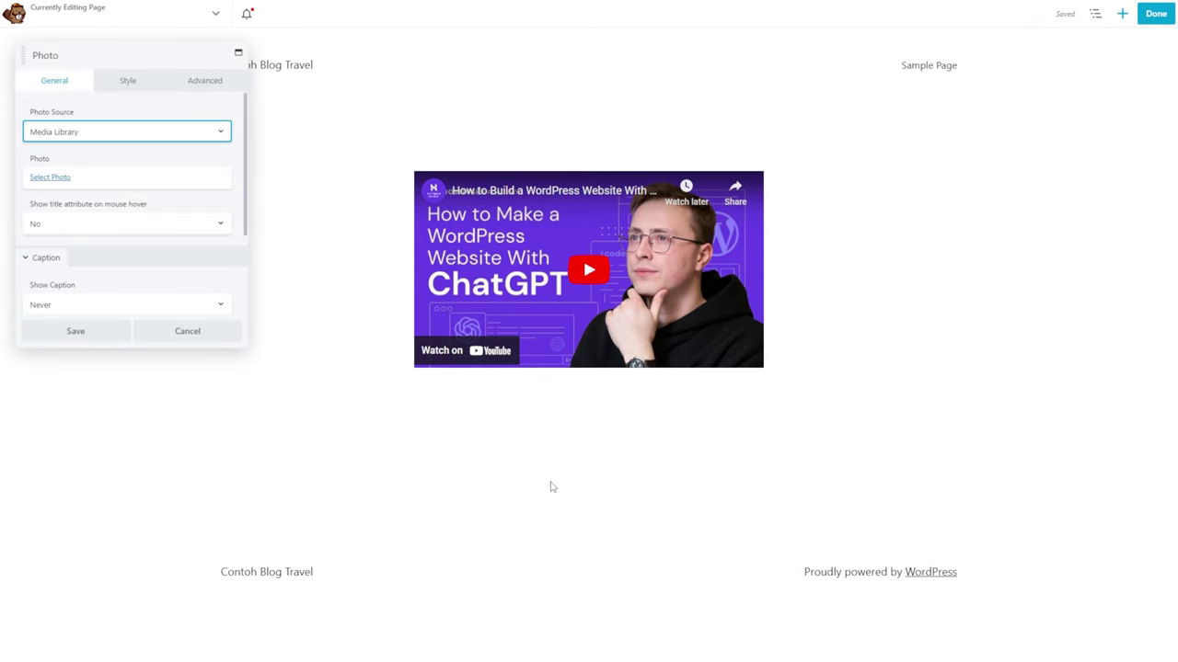
pyautogui.click(53, 180)
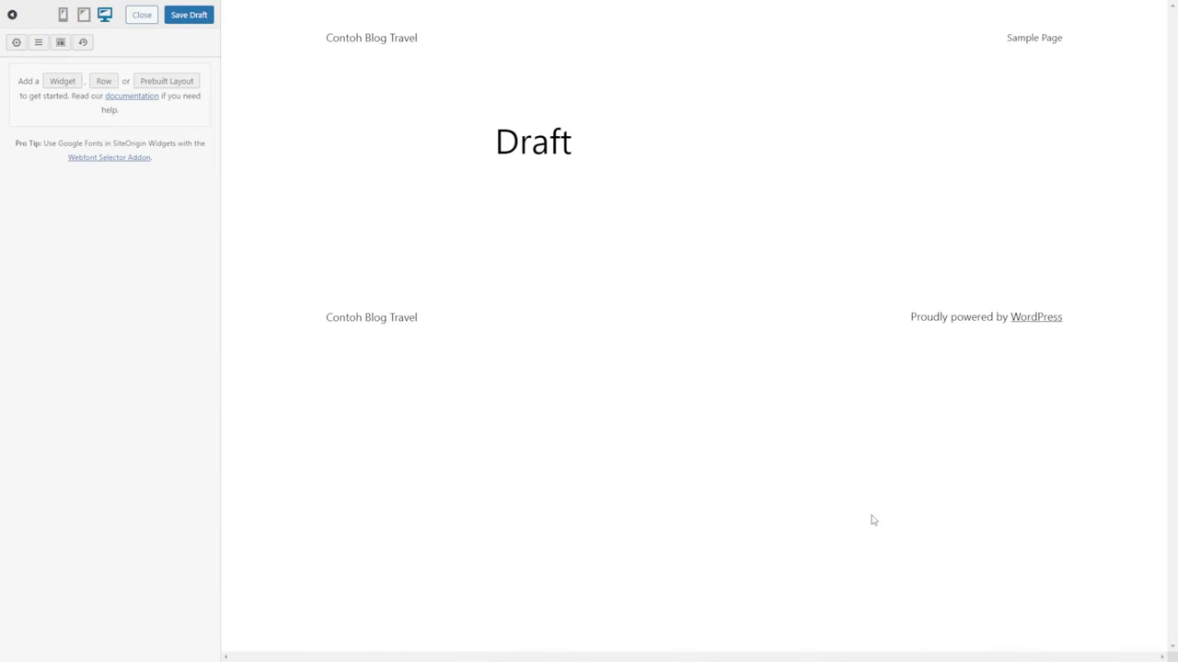
pyautogui.click(63, 82)
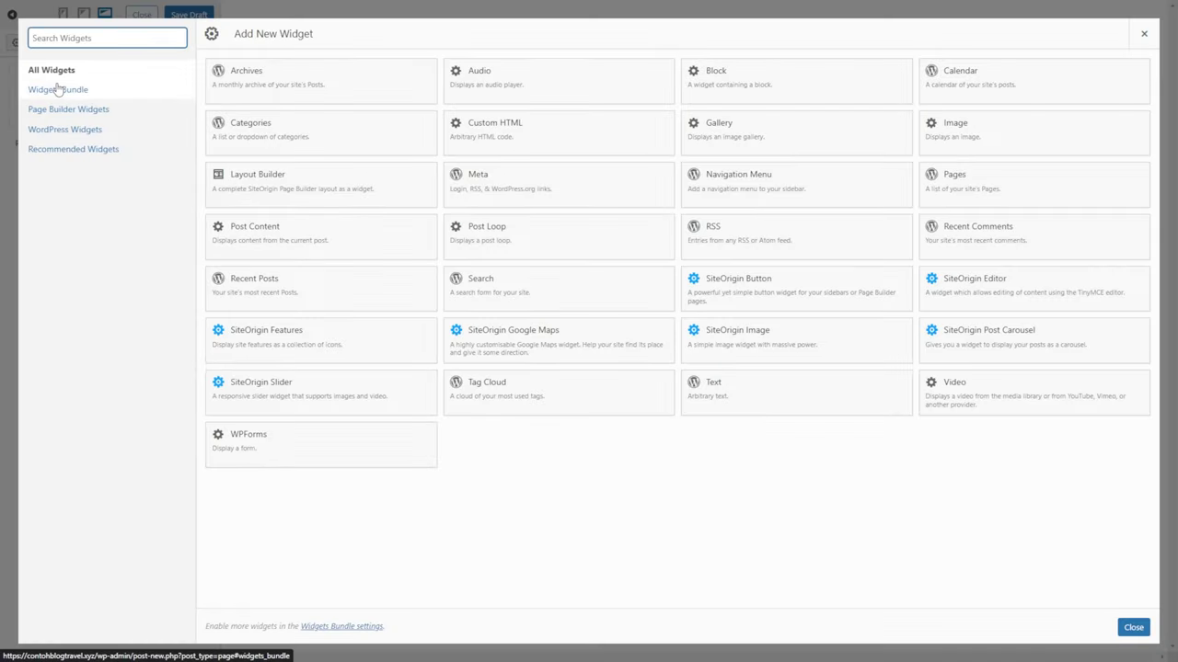
pyautogui.click(939, 412)
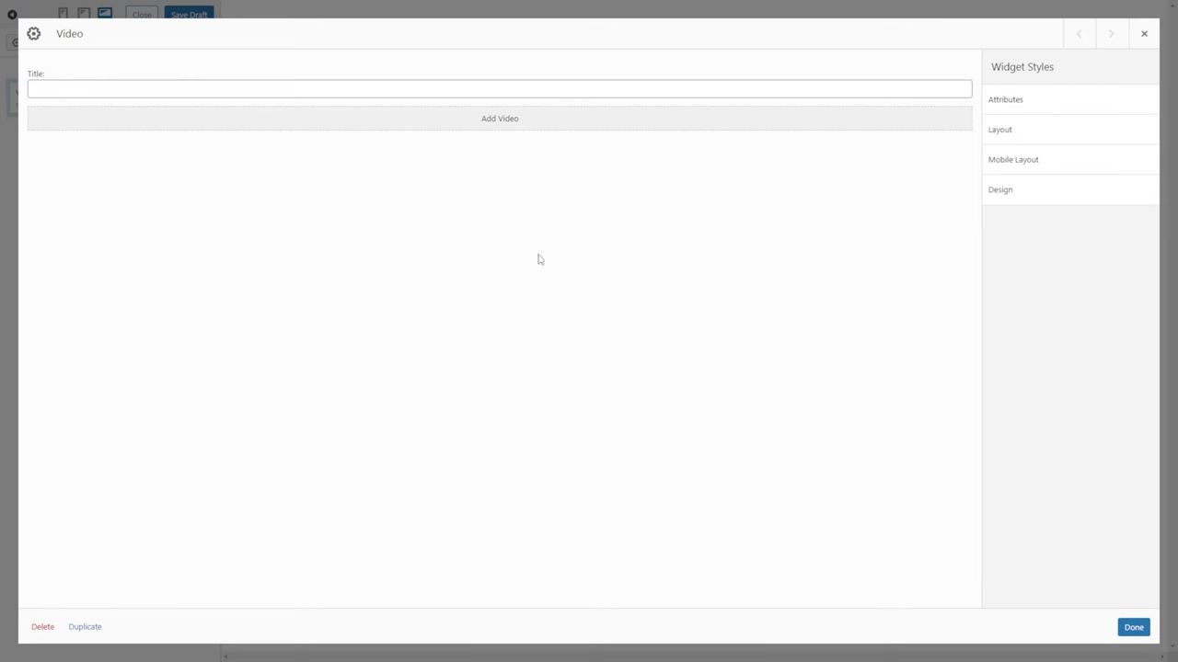
pyautogui.click(457, 126)
pyautogui.click(107, 97)
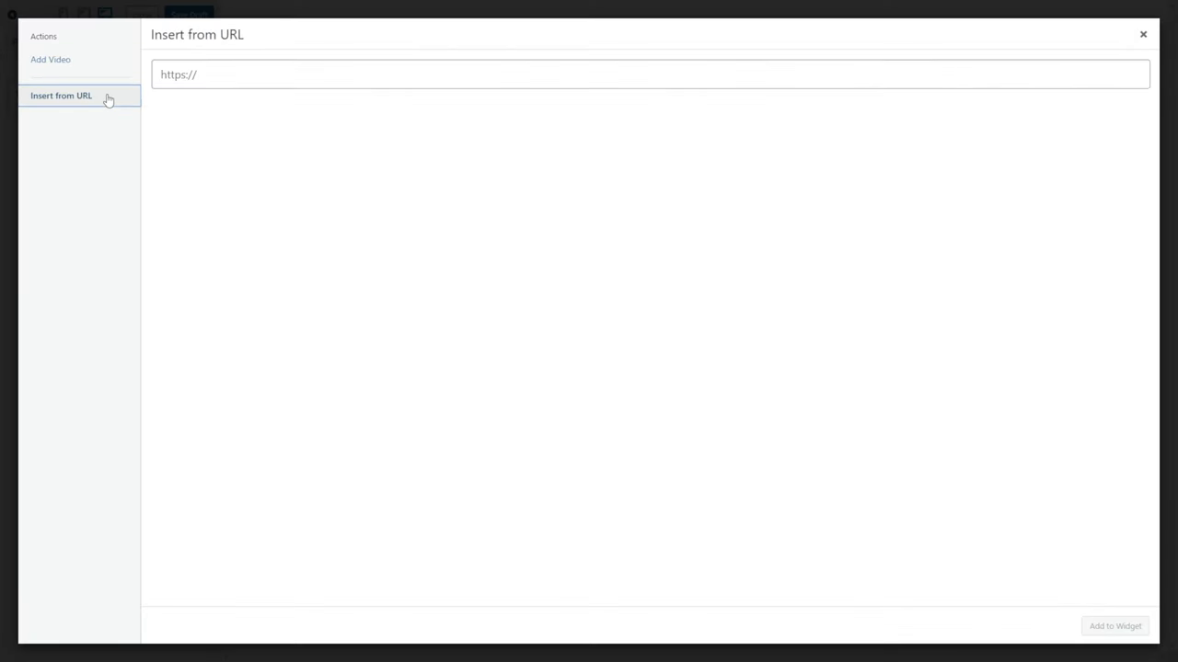
pyautogui.click(236, 79)
pyautogui.write('https://www.youtube.com/watch?v=RnTXztpfBtc')
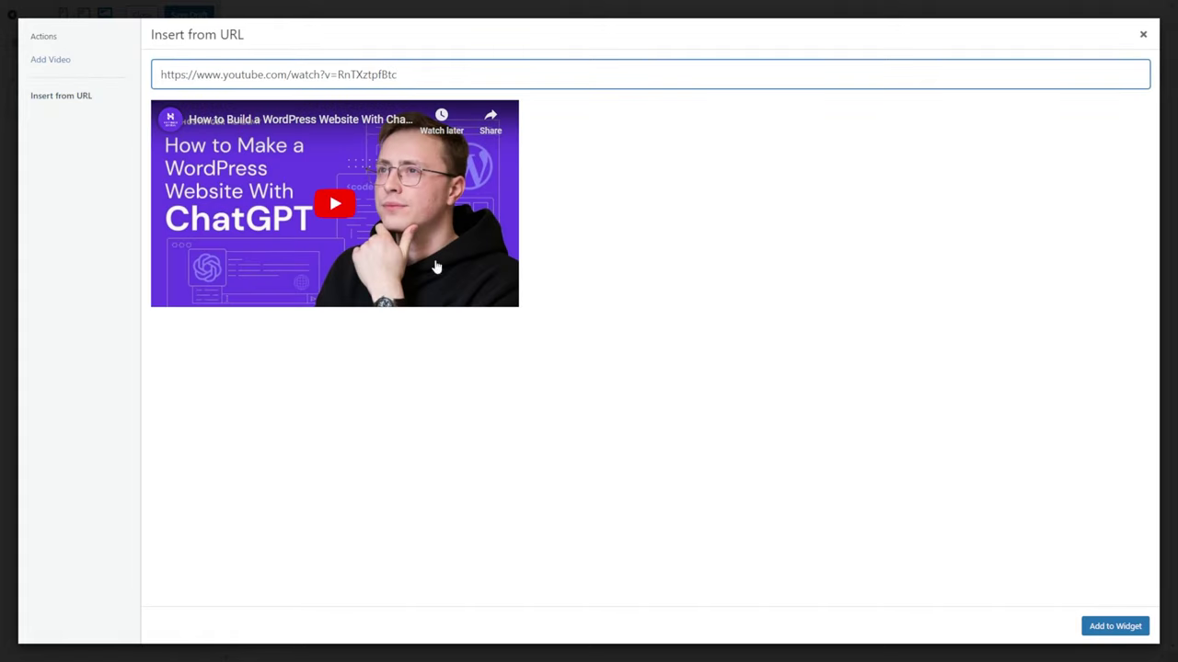
pyautogui.click(1109, 625)
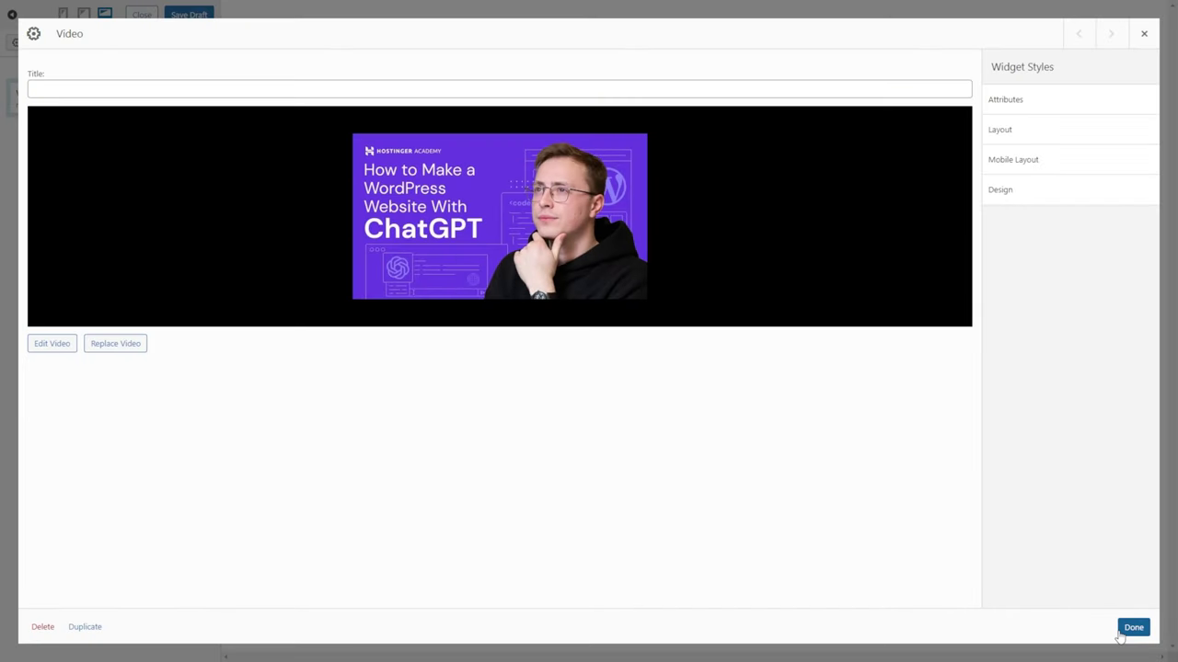
pyautogui.click(1133, 628)
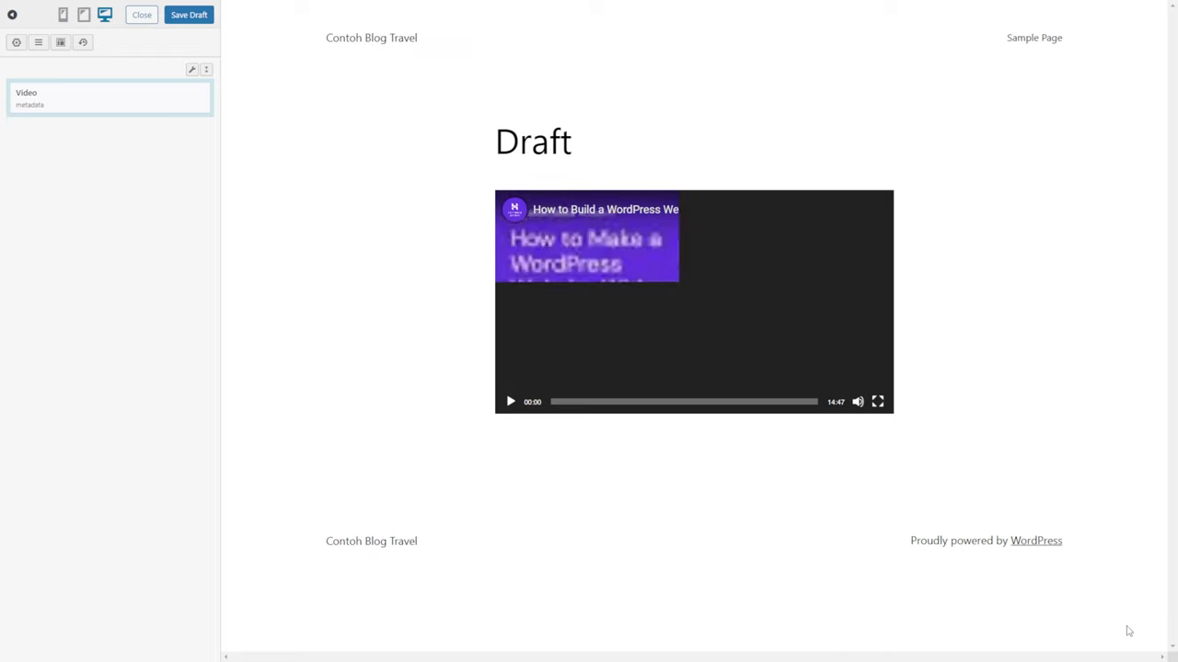
# - Add an Image widget below the video using HA-How-to-Create-a-Portfolio-Website-With-Hostinger-Website-Builder.png from the Media Library
pyautogui.click(16, 42)
pyautogui.click(941, 152)
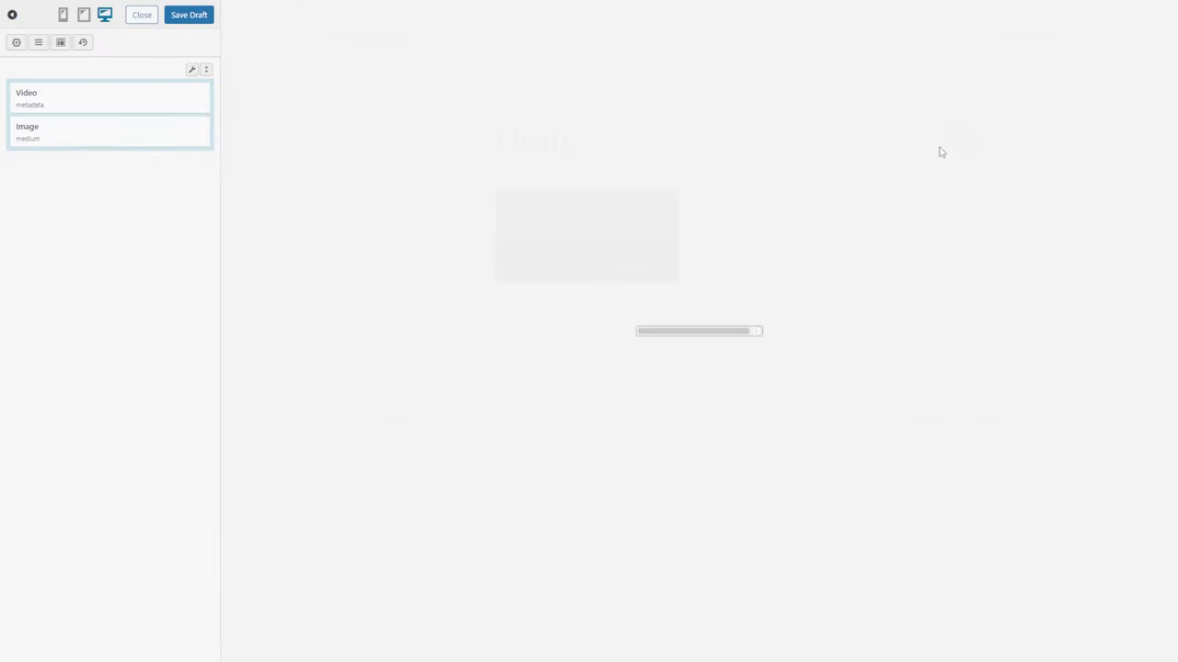
pyautogui.click(505, 118)
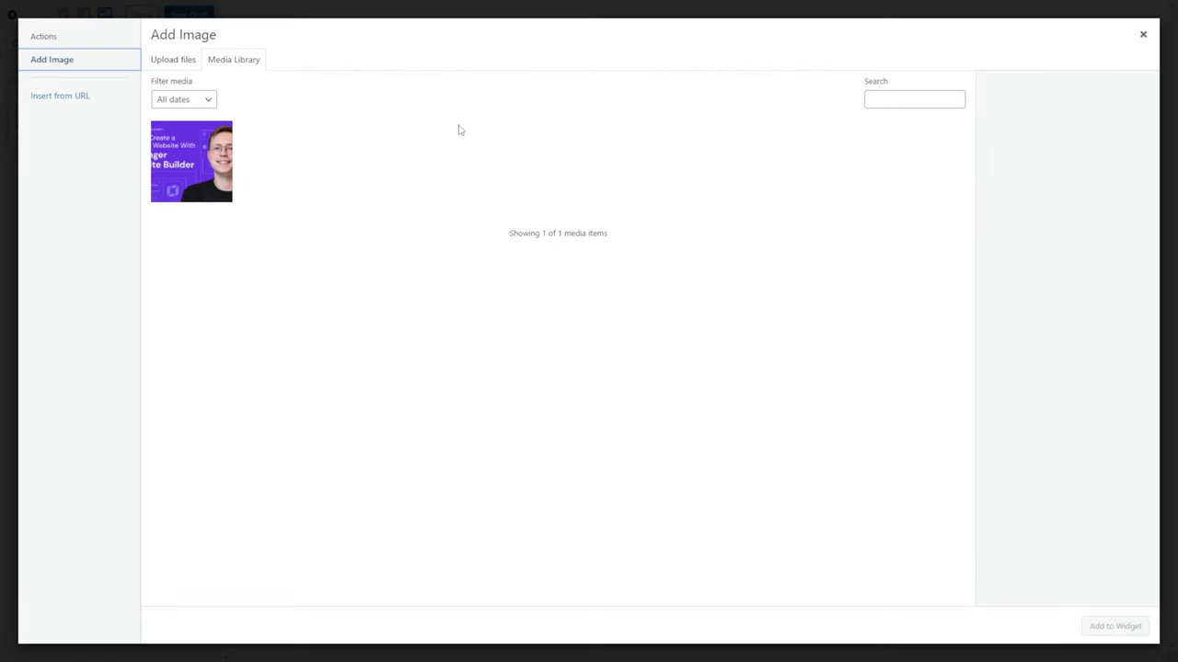
pyautogui.click(208, 161)
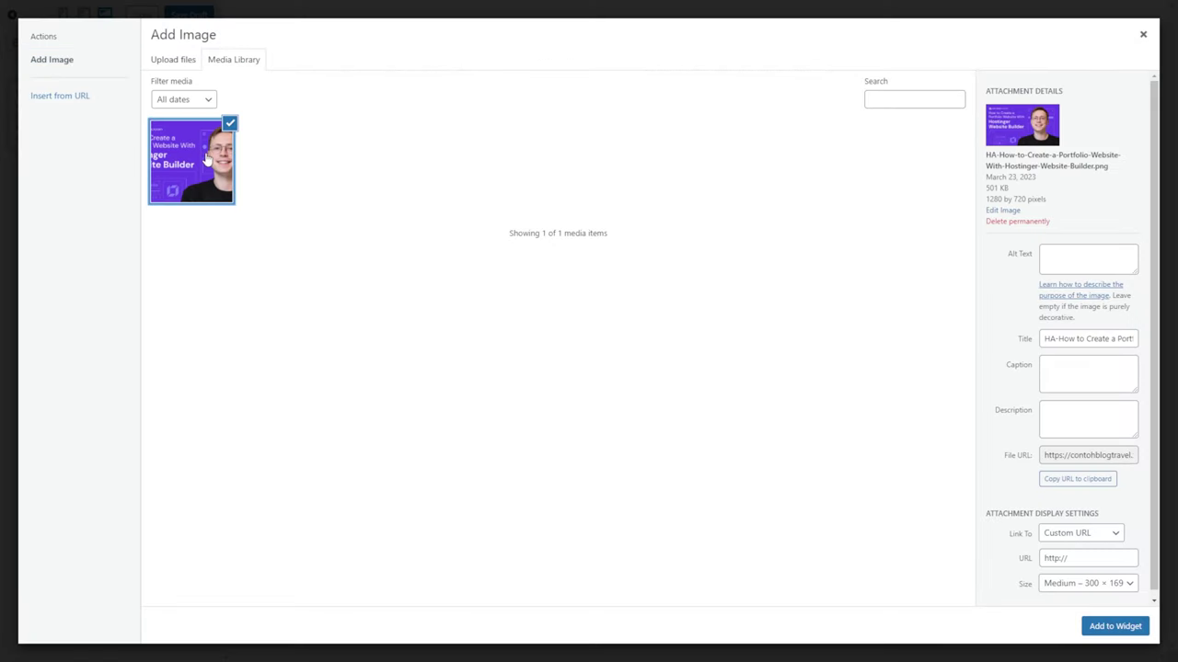
pyautogui.click(1104, 627)
pyautogui.click(1120, 631)
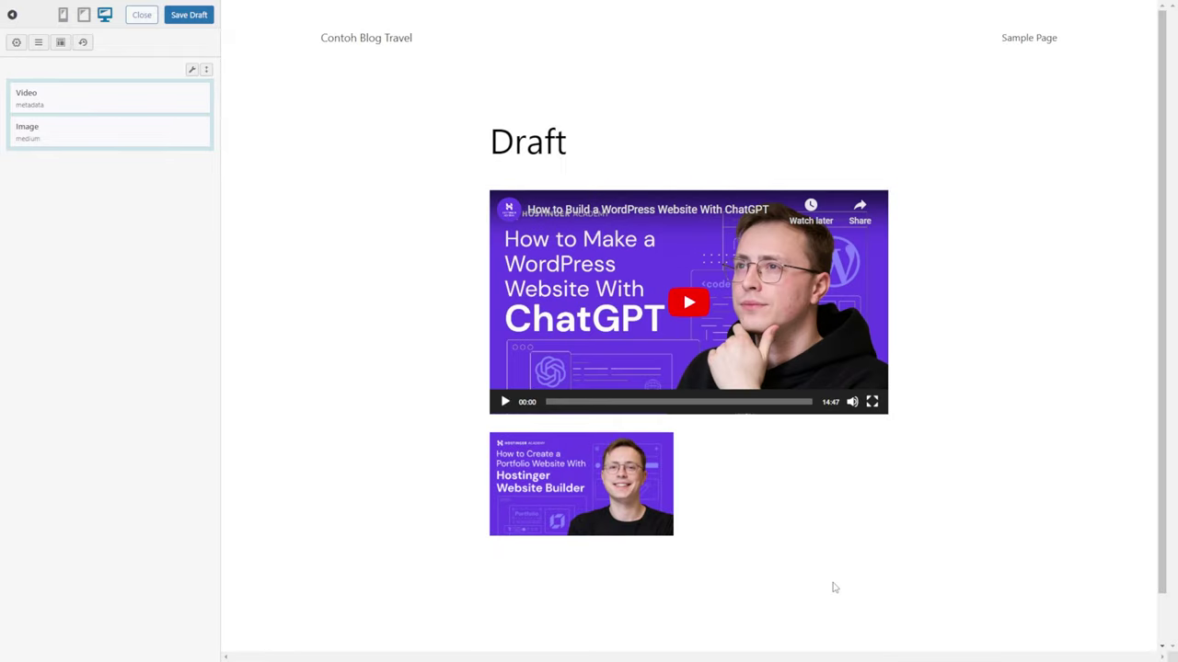
# - Add a SiteOrigin Post Carousel widget and set the Hostinger Website Builder image as its default thumbnail
pyautogui.click(16, 43)
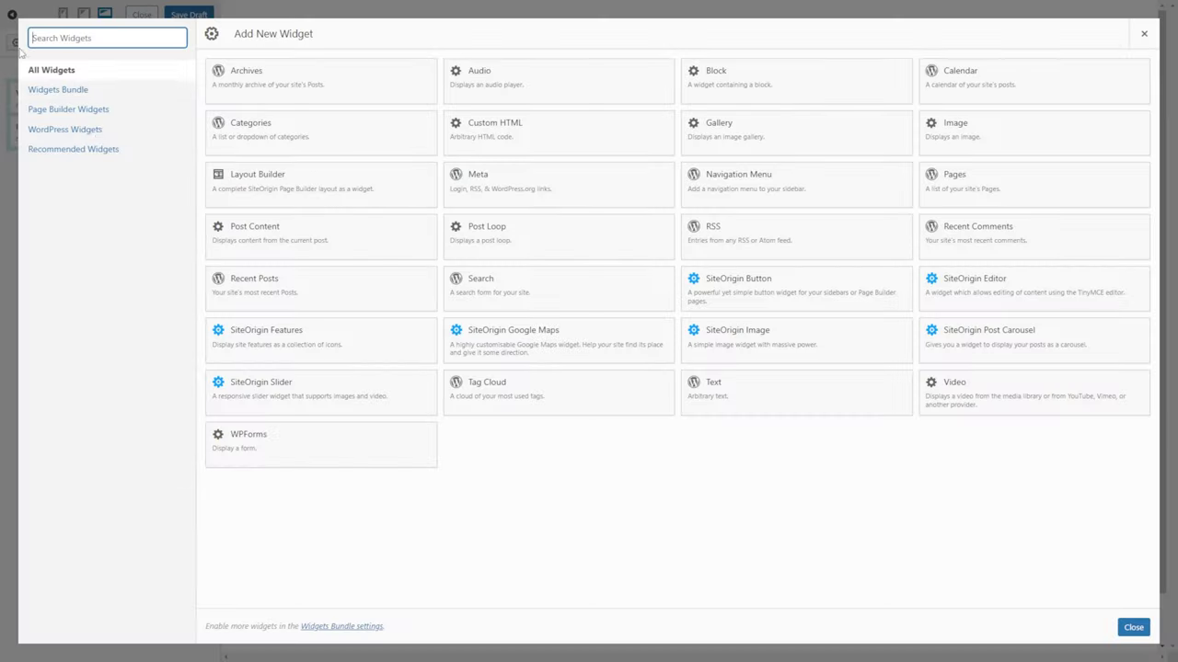
pyautogui.click(1000, 365)
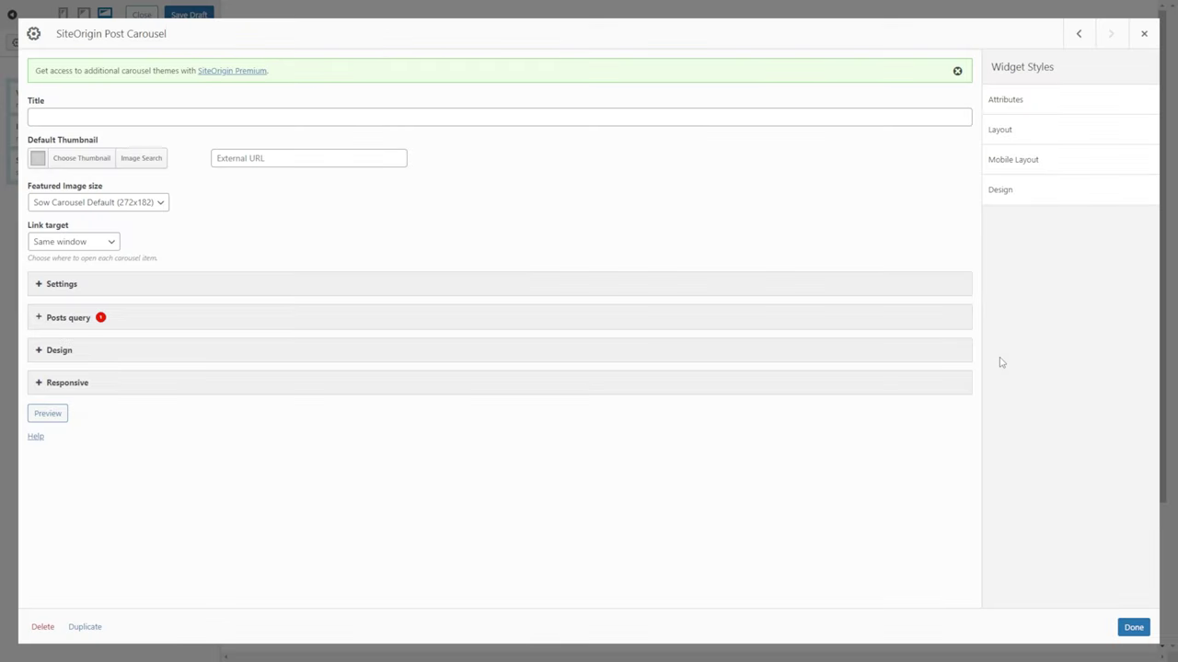
pyautogui.click(81, 158)
pyautogui.click(70, 161)
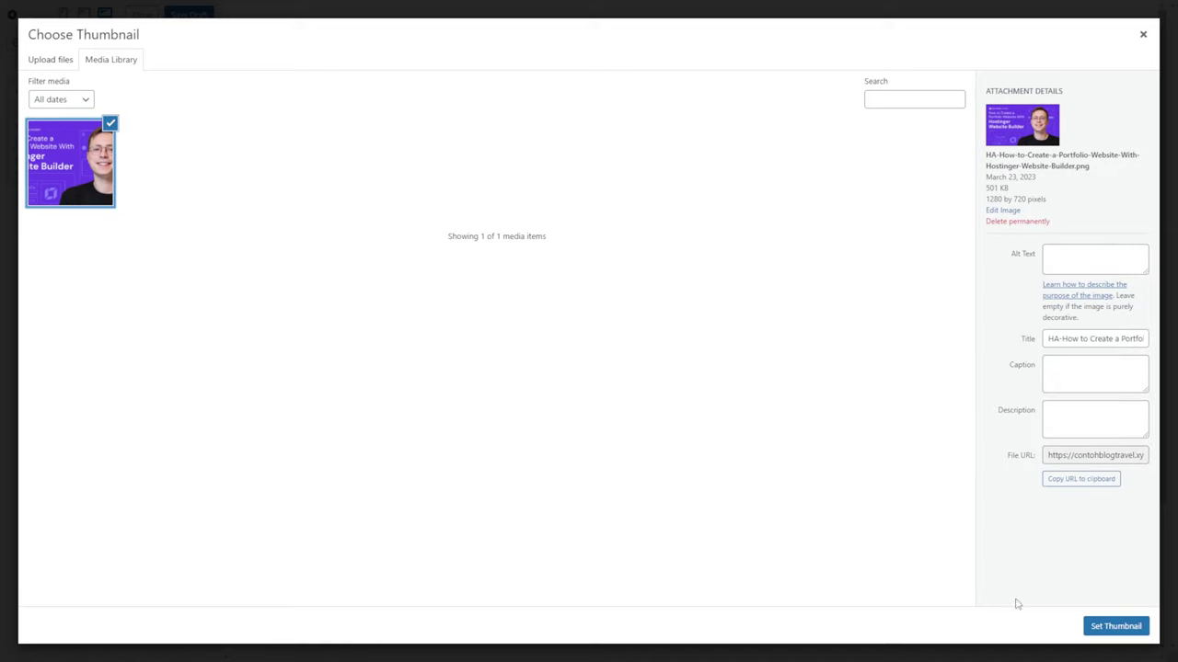
pyautogui.click(1112, 632)
pyautogui.click(410, 119)
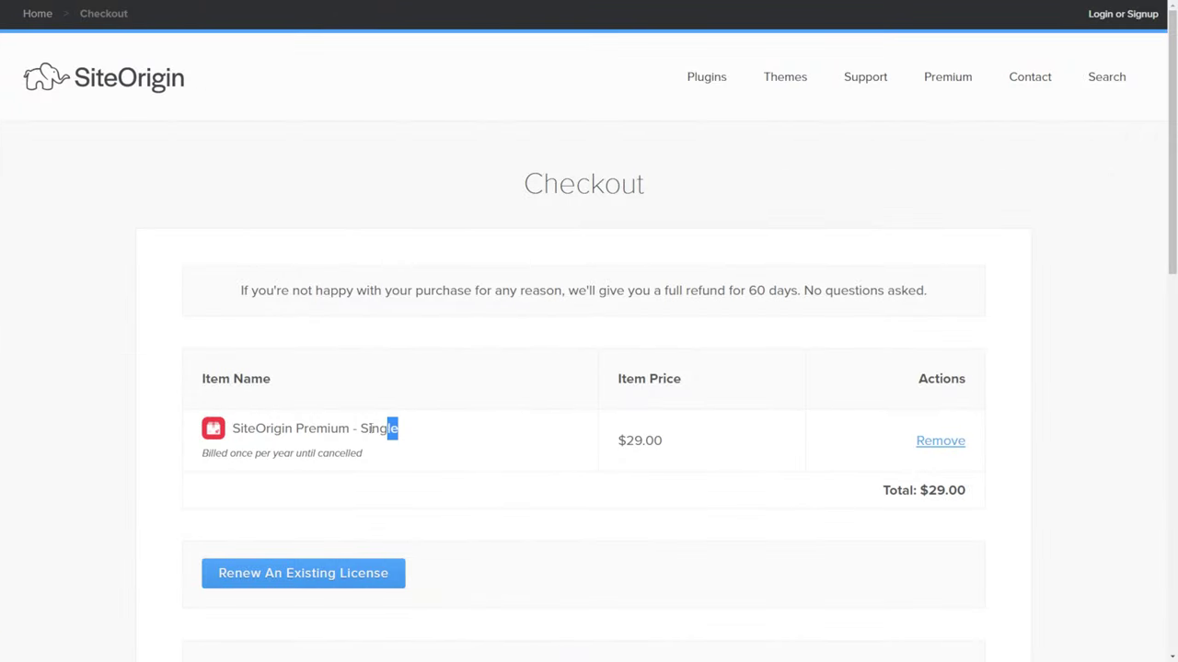
# - On the SiteOrigin checkout page, examine the SiteOrigin Premium - Single item and its billing terms
pyautogui.moveTo(387, 429); pyautogui.dragTo(234, 433)
pyautogui.doubleClick(238, 451)
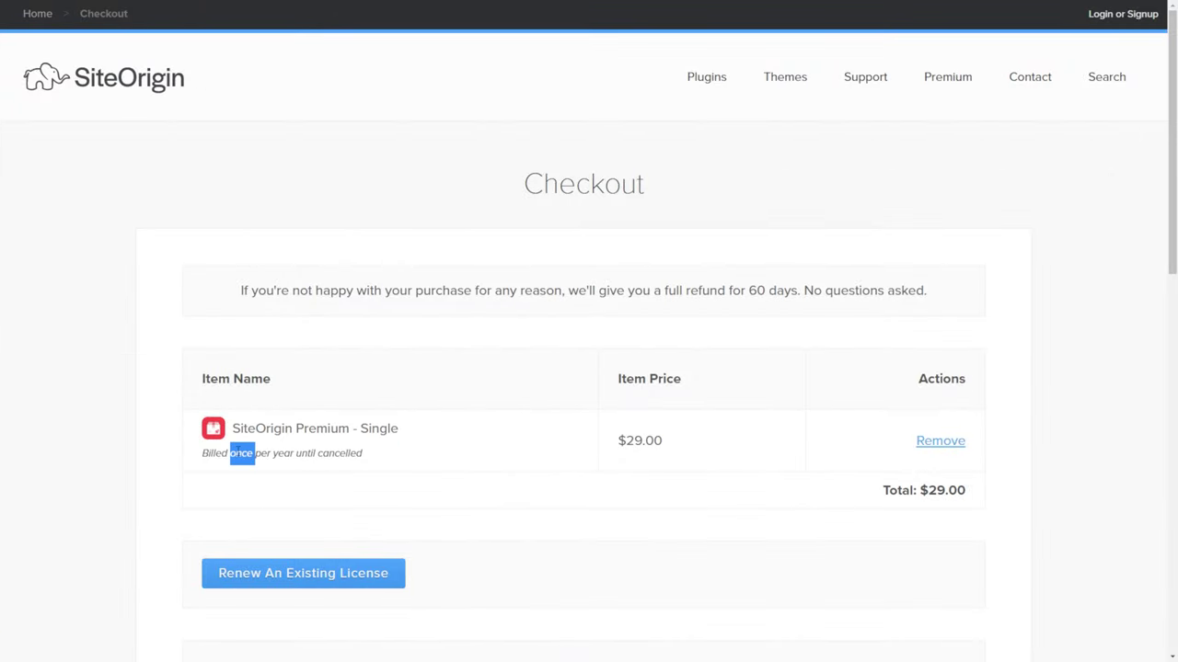
pyautogui.click(322, 457)
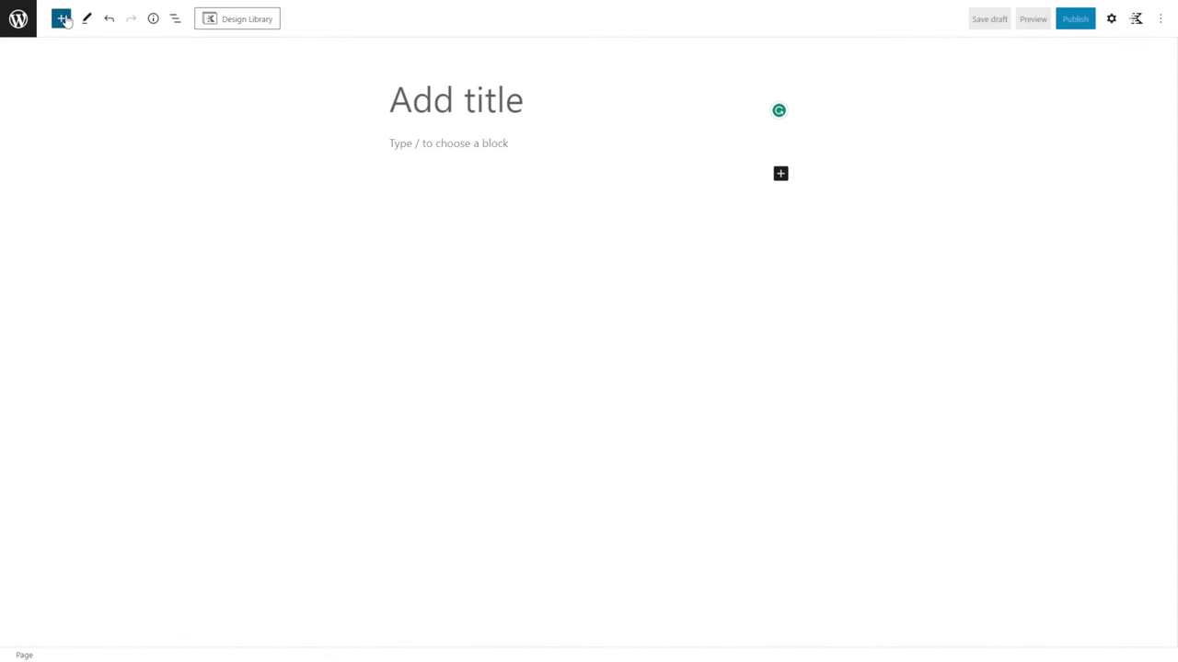
# - In the WordPress editor with Kadence Blocks, add an Advanced Text block reading "This is example"
pyautogui.click(64, 19)
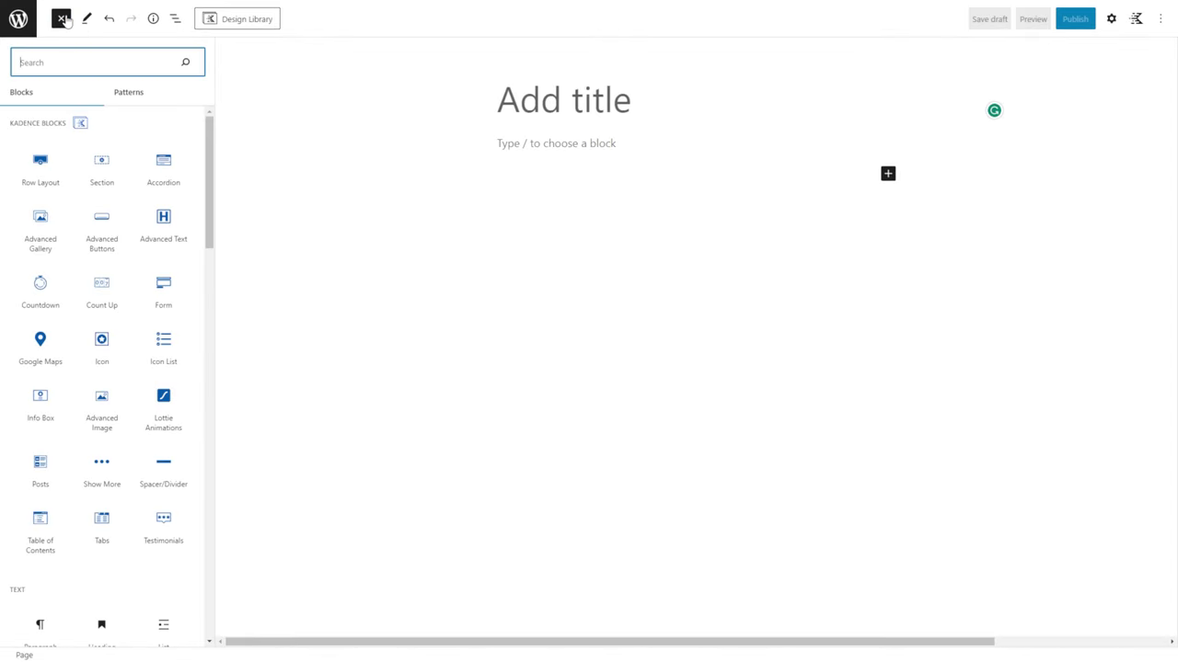
pyautogui.click(157, 229)
pyautogui.click(572, 214)
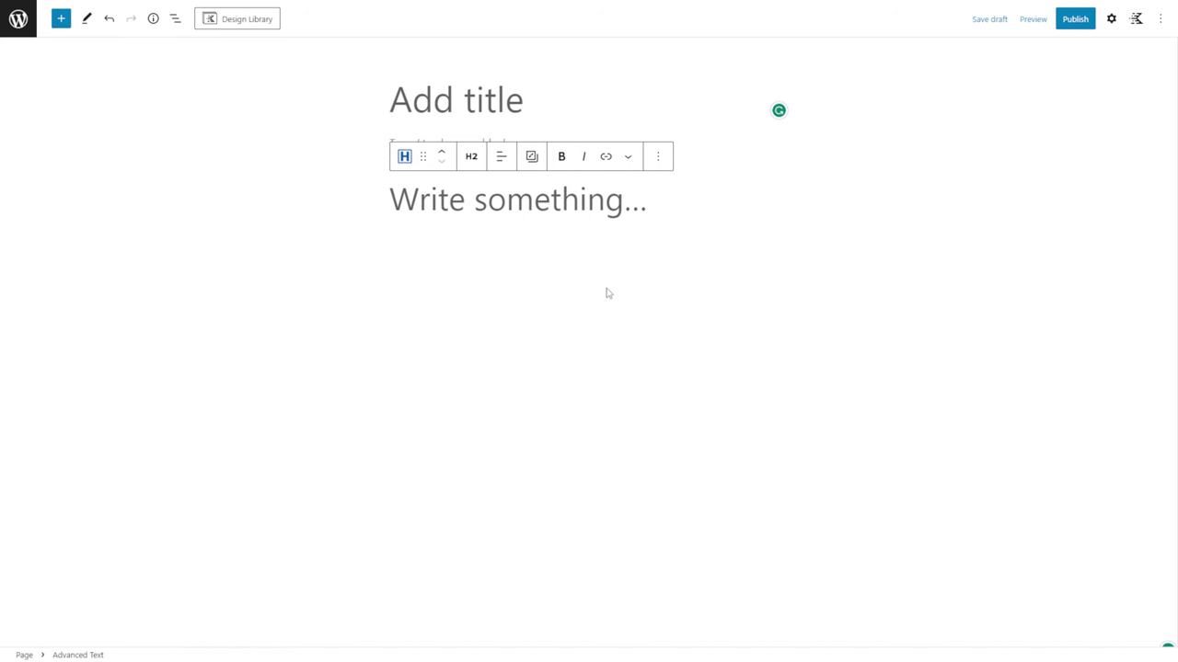
pyautogui.write('This i')
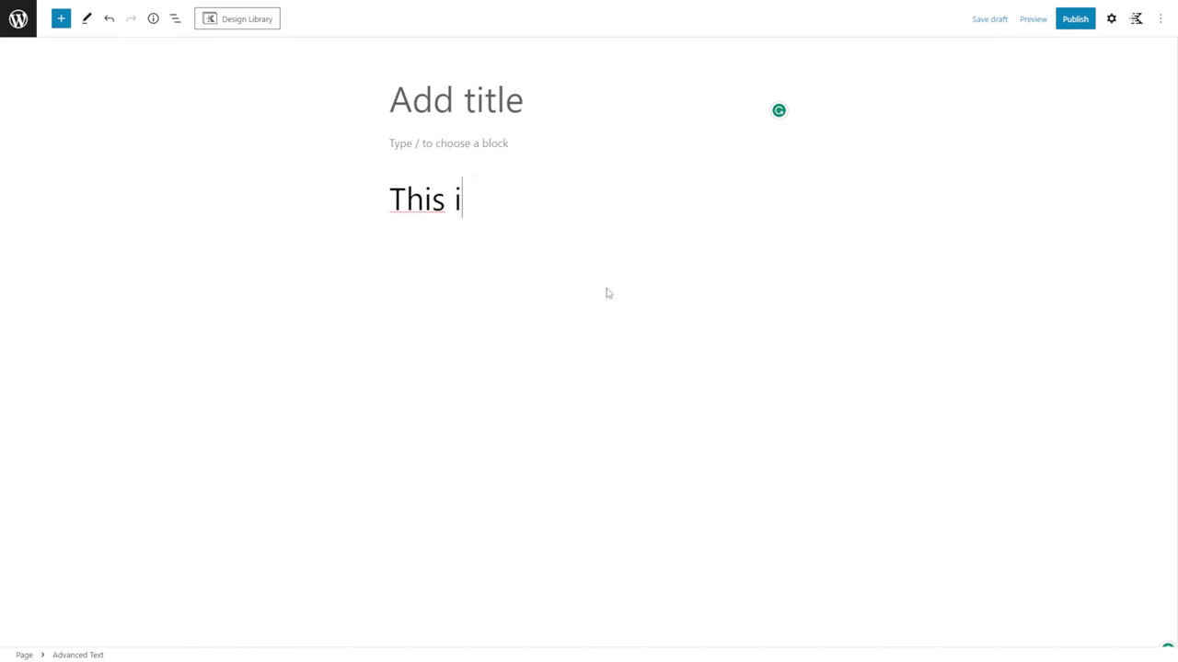
pyautogui.write('s exa')
pyautogui.press('BackSpace')
pyautogui.write('xam')
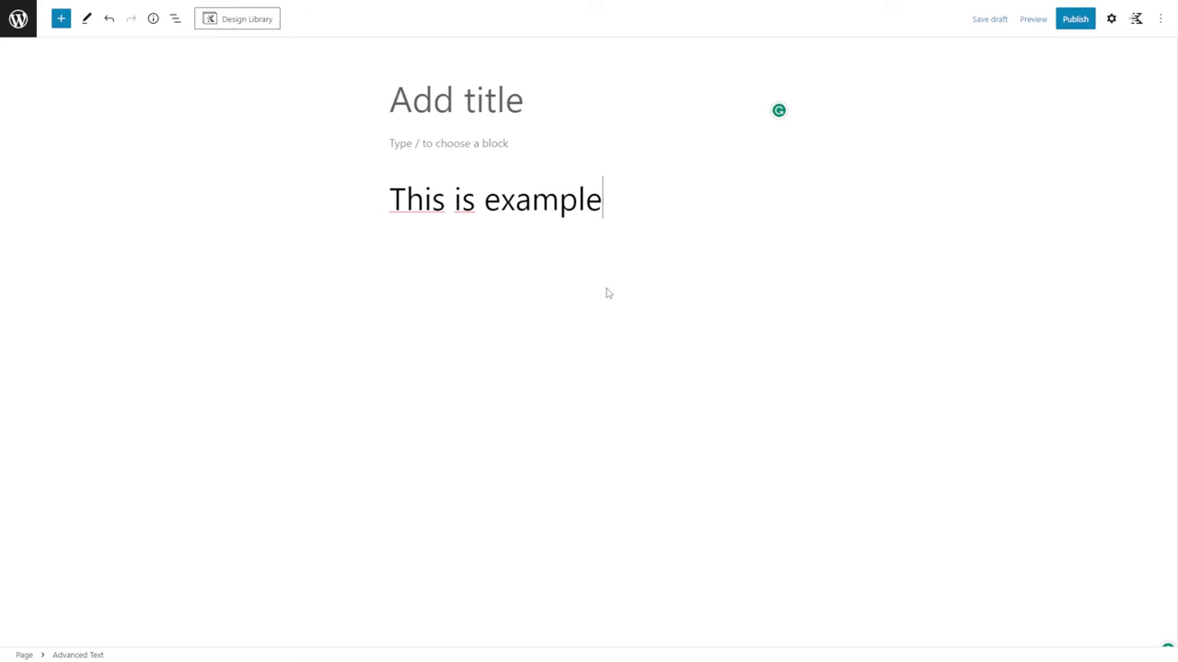
pyautogui.click(607, 293)
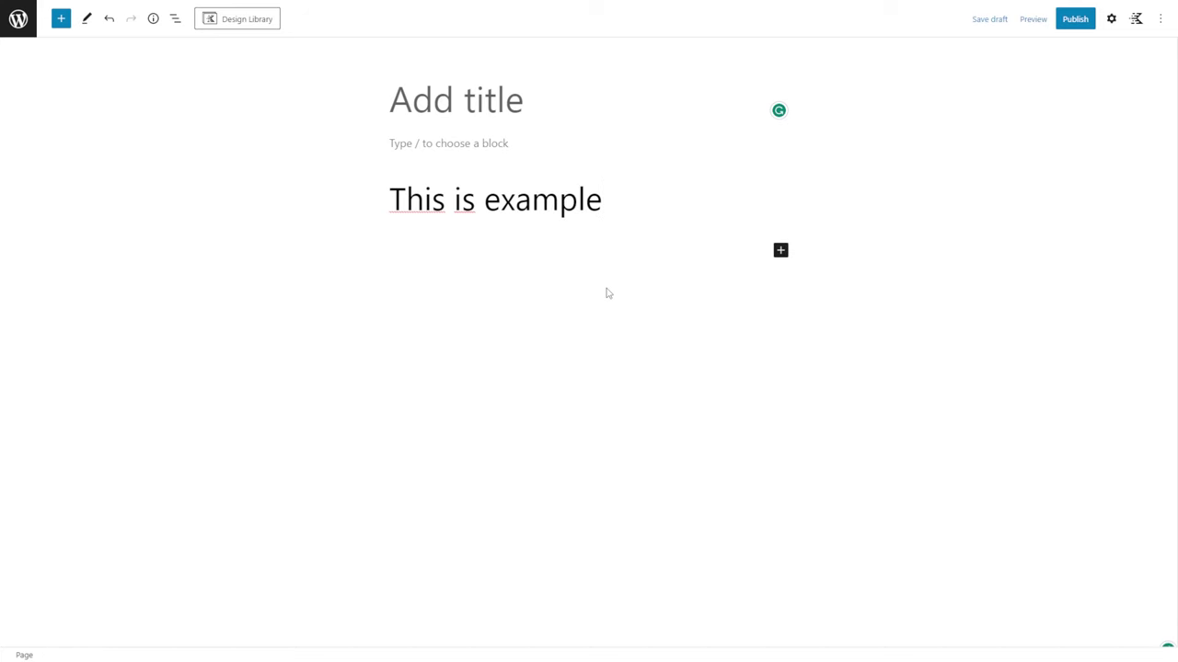
# - Add a Kadence Icon block and an Icon List block below the example text
pyautogui.click(61, 20)
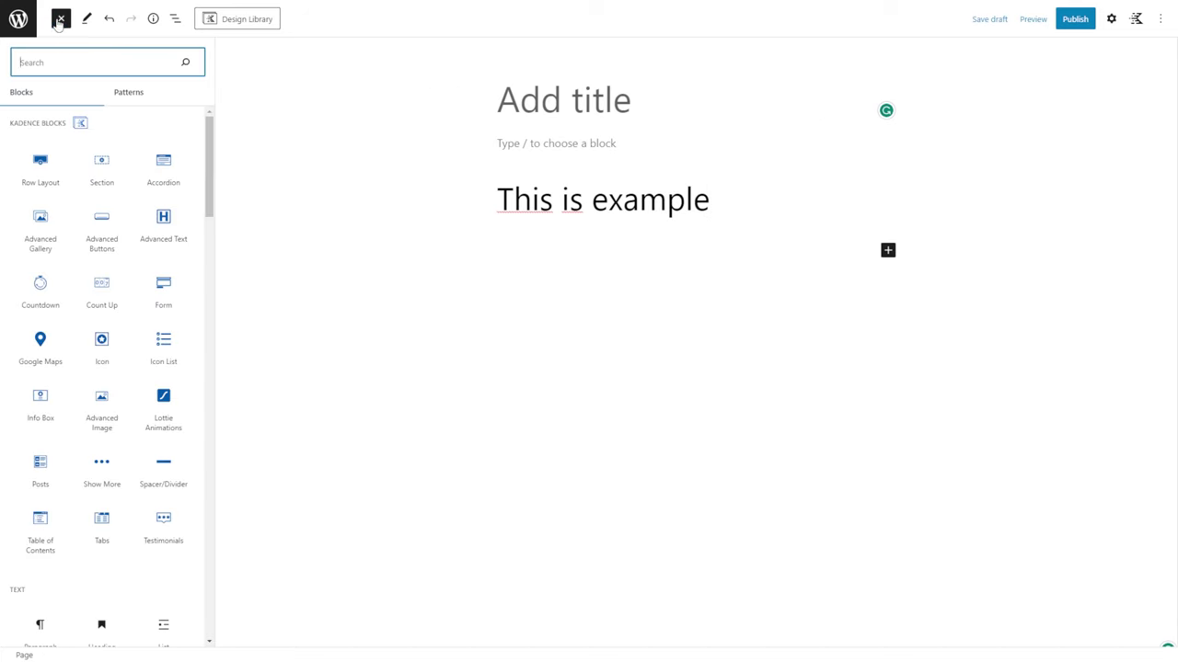
pyautogui.click(99, 345)
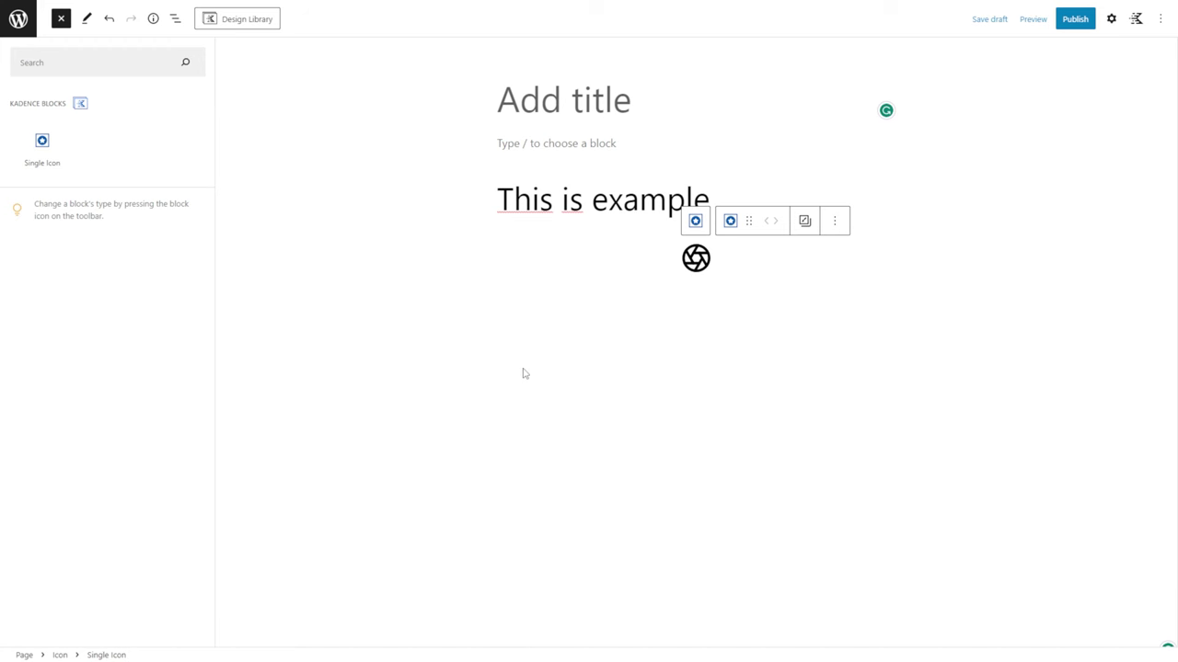
pyautogui.click(461, 349)
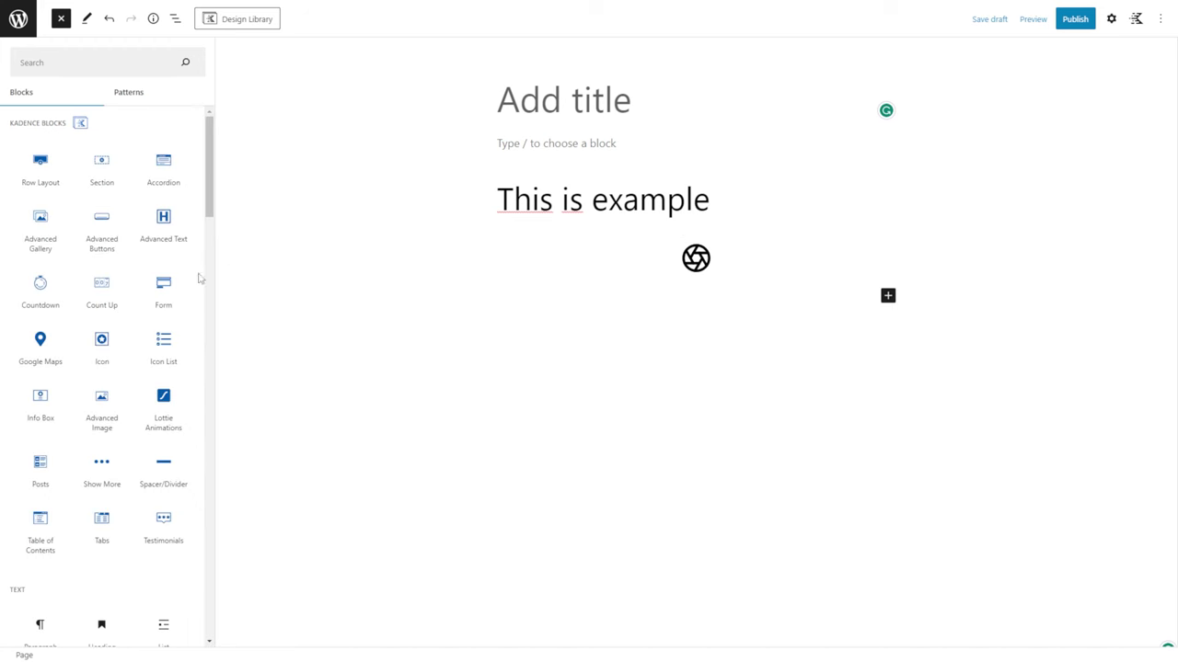
pyautogui.click(160, 345)
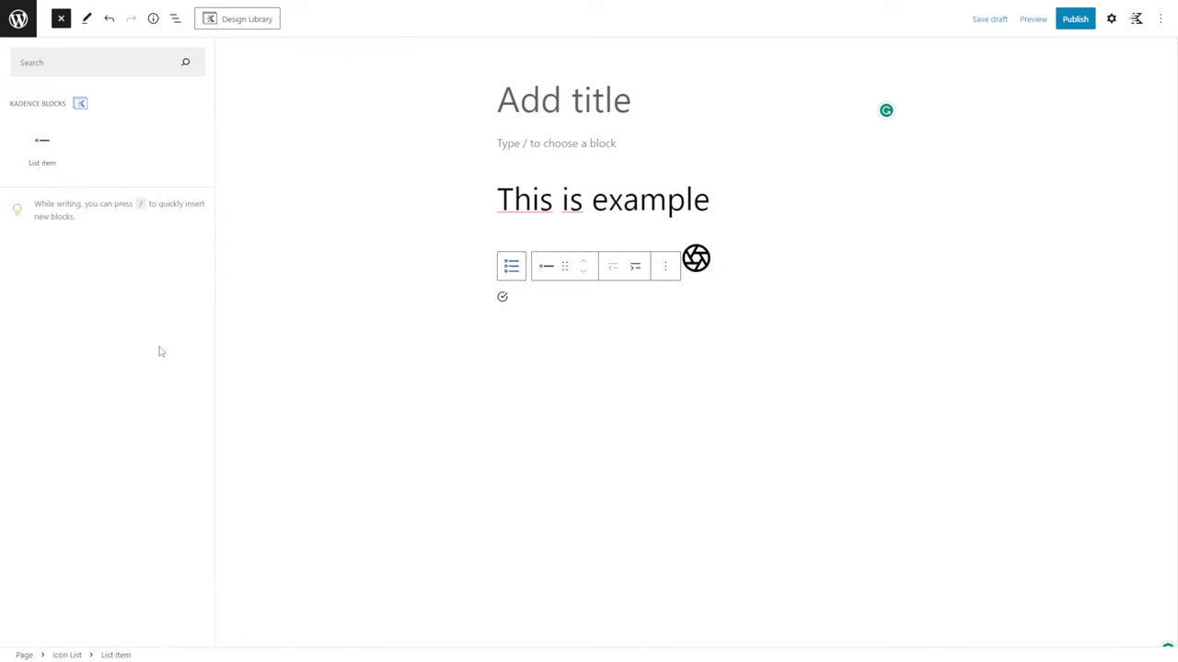
pyautogui.click(530, 373)
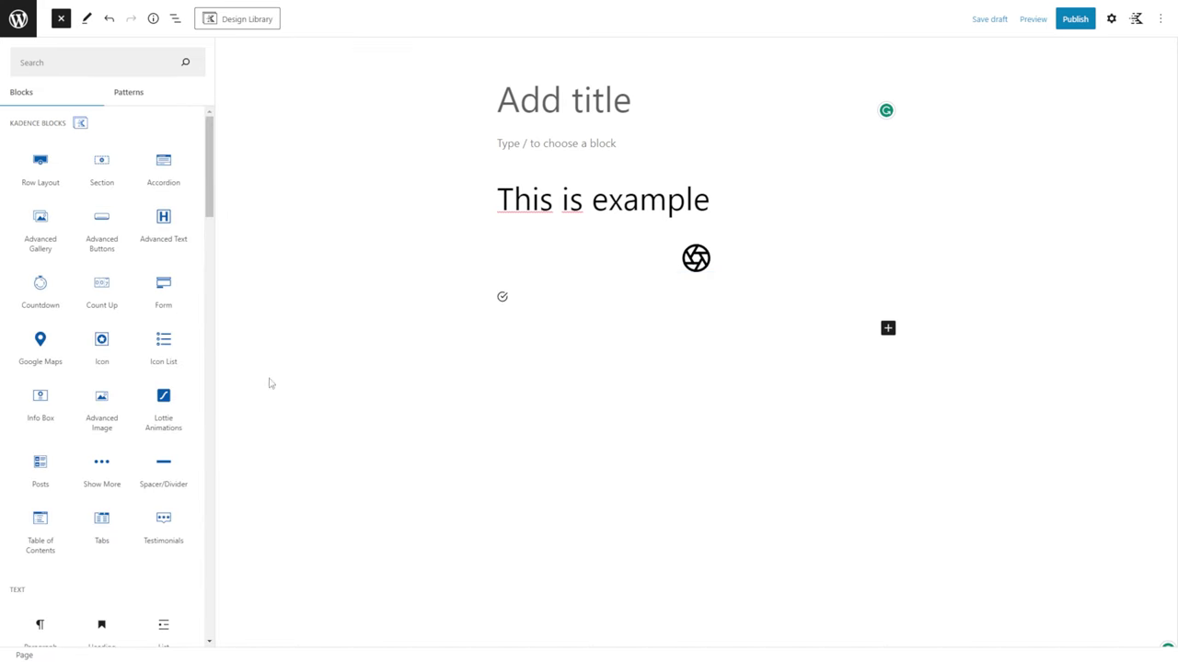
# - Insert the house-cleaning contact form section from the Design Library and set its row layout to 1 column
pyautogui.click(256, 21)
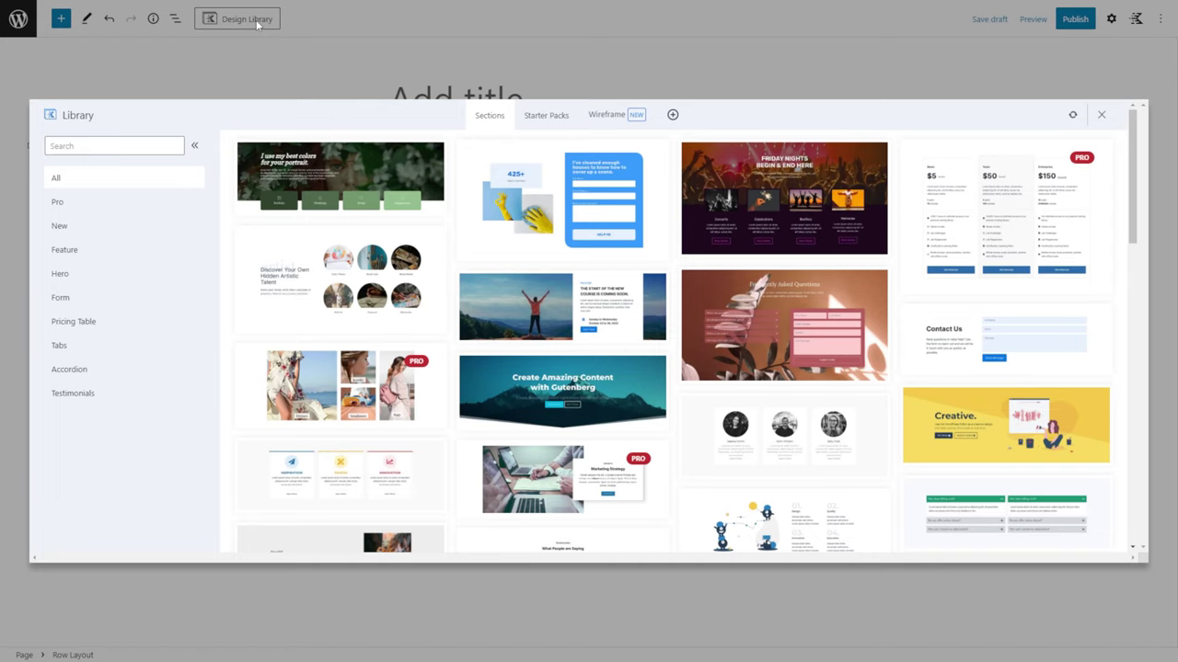
pyautogui.click(586, 217)
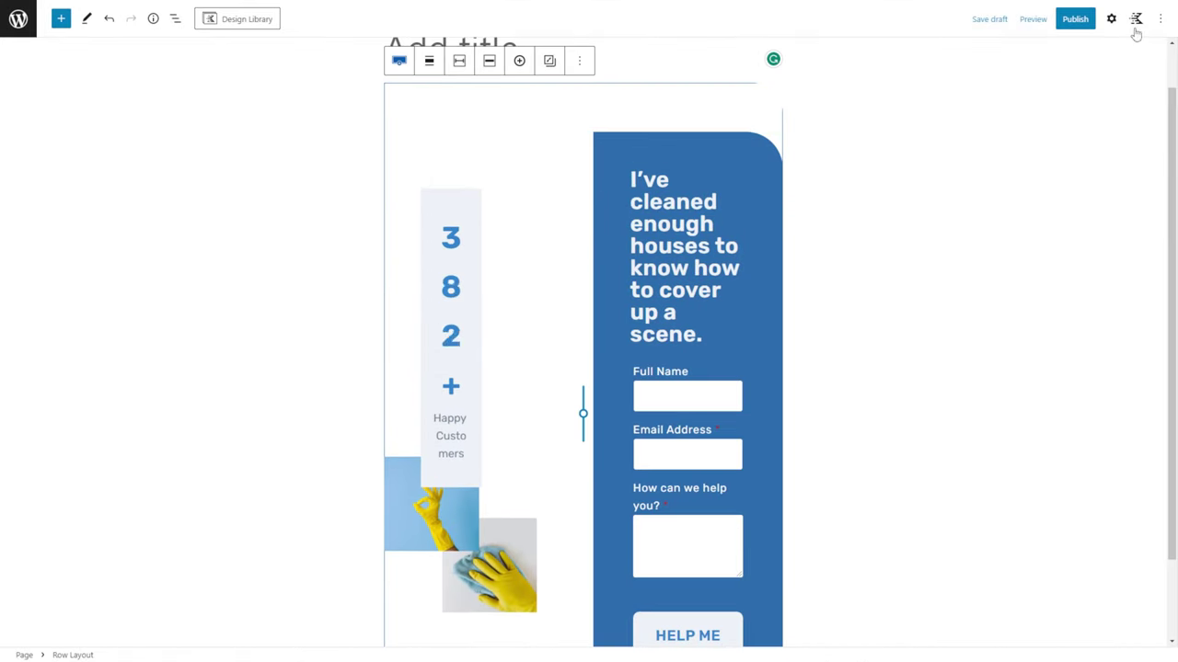
pyautogui.click(1111, 22)
pyautogui.click(1028, 189)
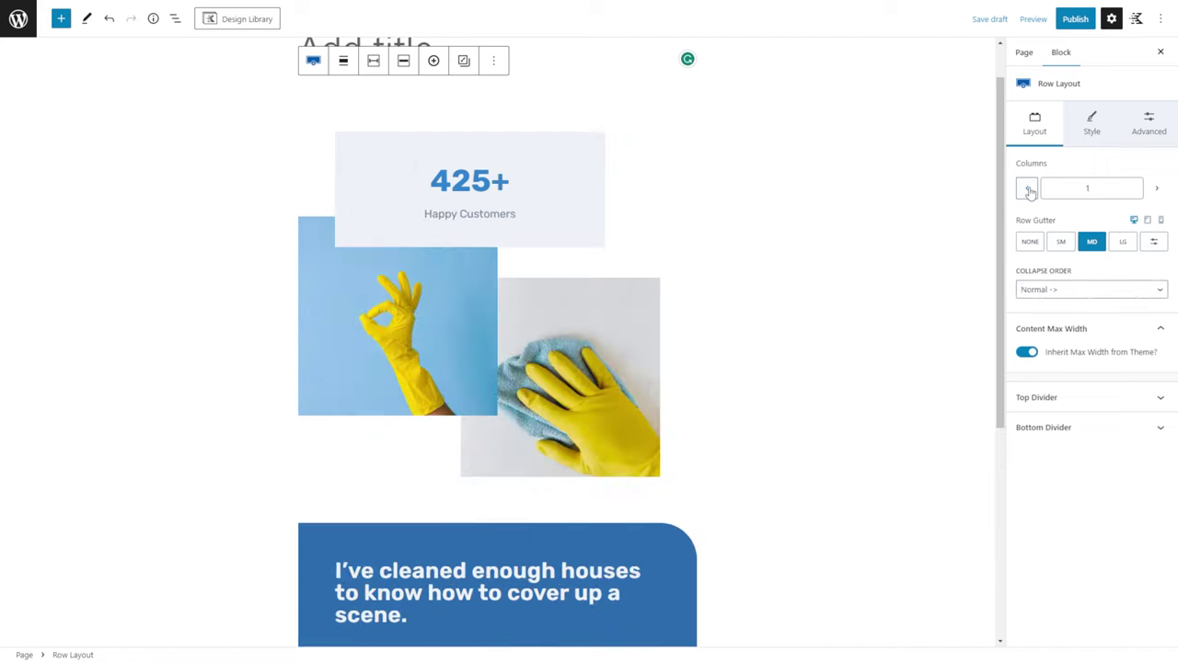
pyautogui.scroll(-4, 739, 387)
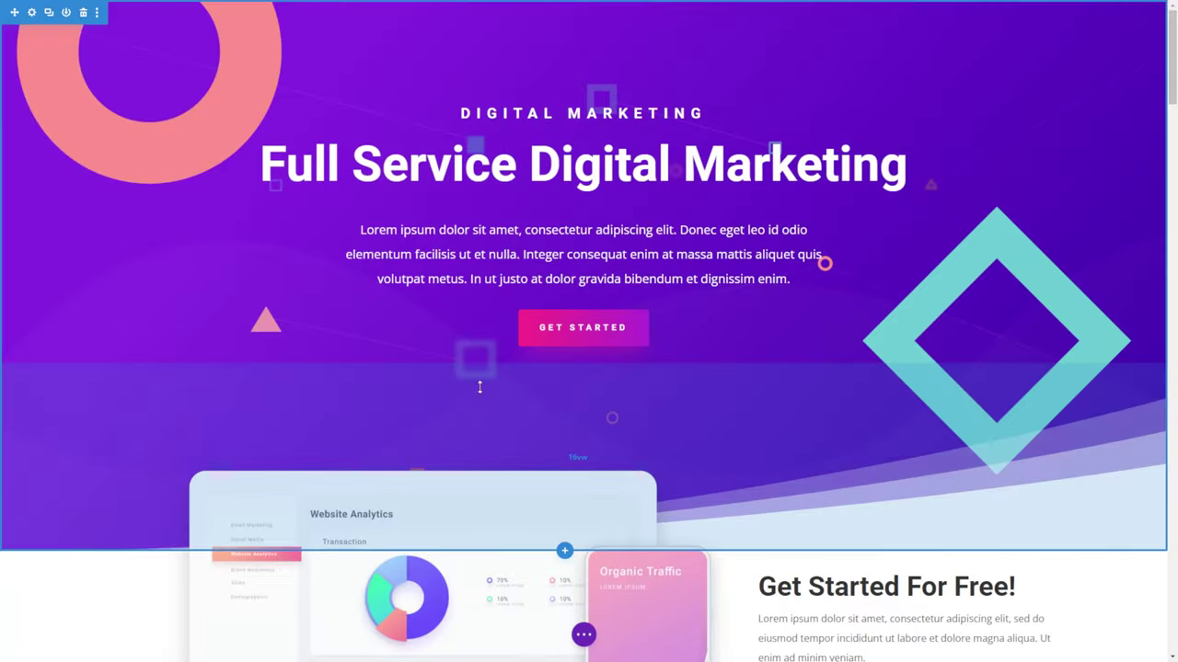
# - In Divi, view the background options in the Digital Marketing hero section's settings and close them without changes
pyautogui.click(31, 11)
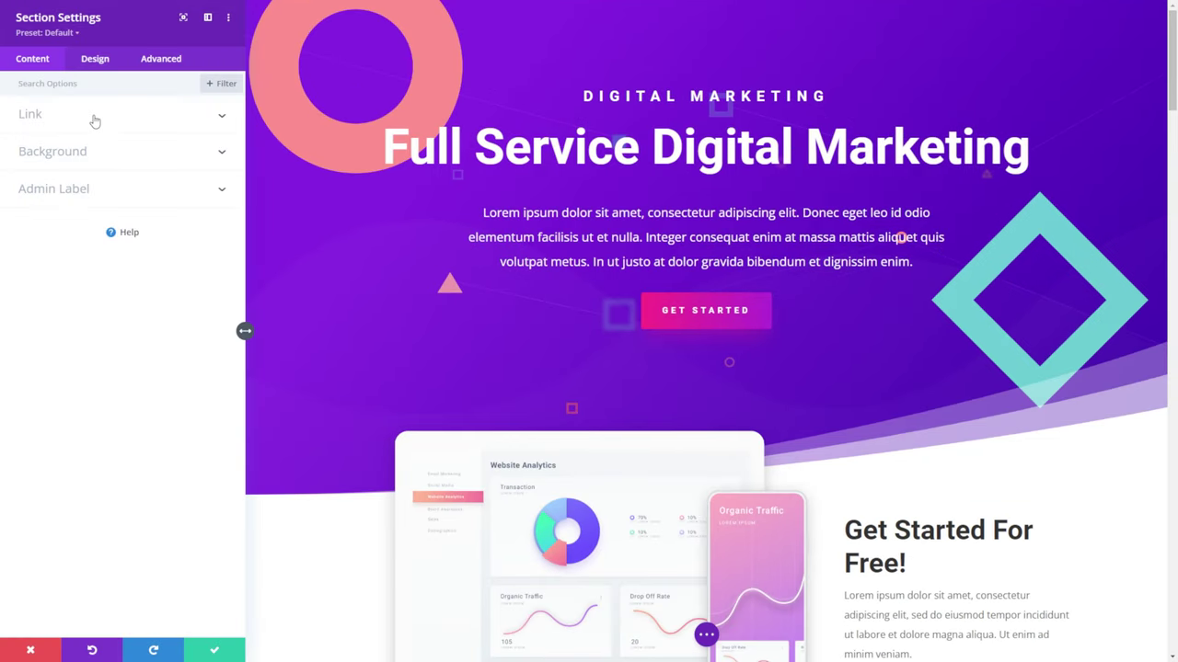
pyautogui.click(95, 120)
pyautogui.click(86, 256)
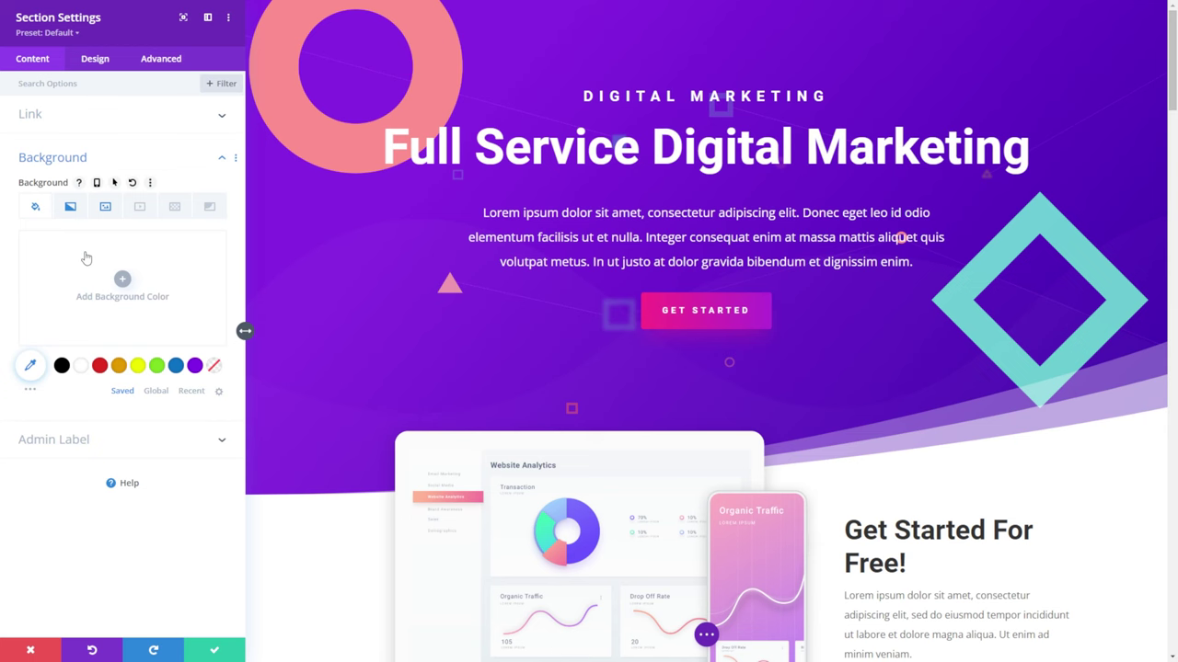
pyautogui.click(30, 650)
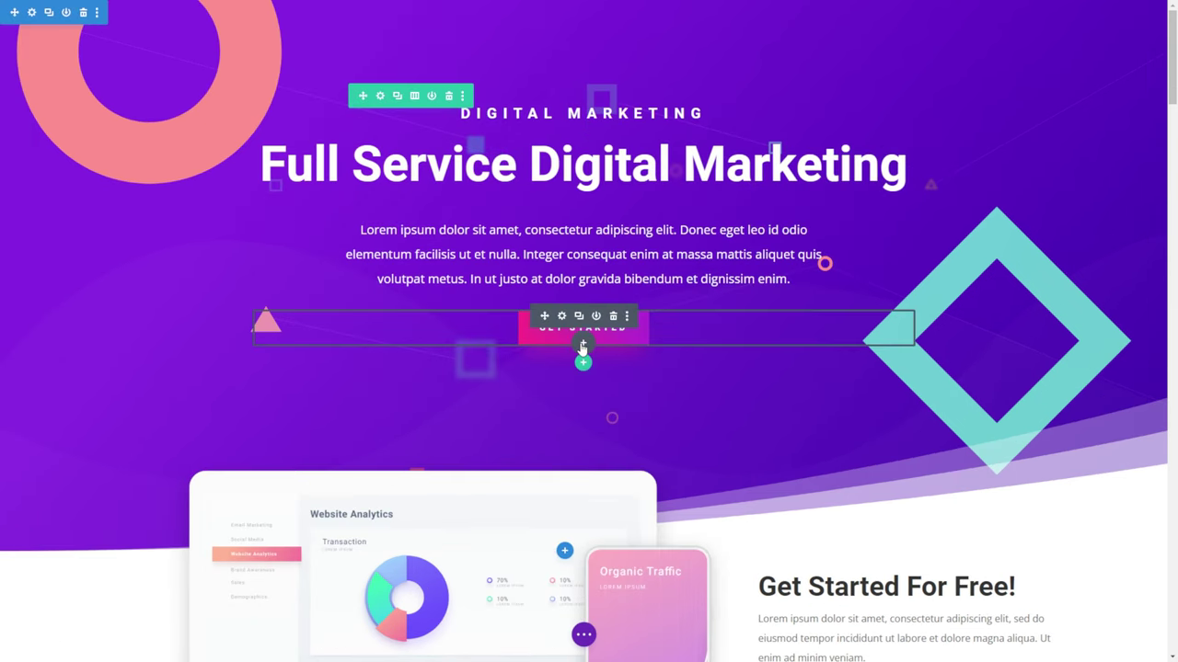
# - Insert a Countdown Timer module below the Get Started button in the hero section and close its settings
pyautogui.click(582, 345)
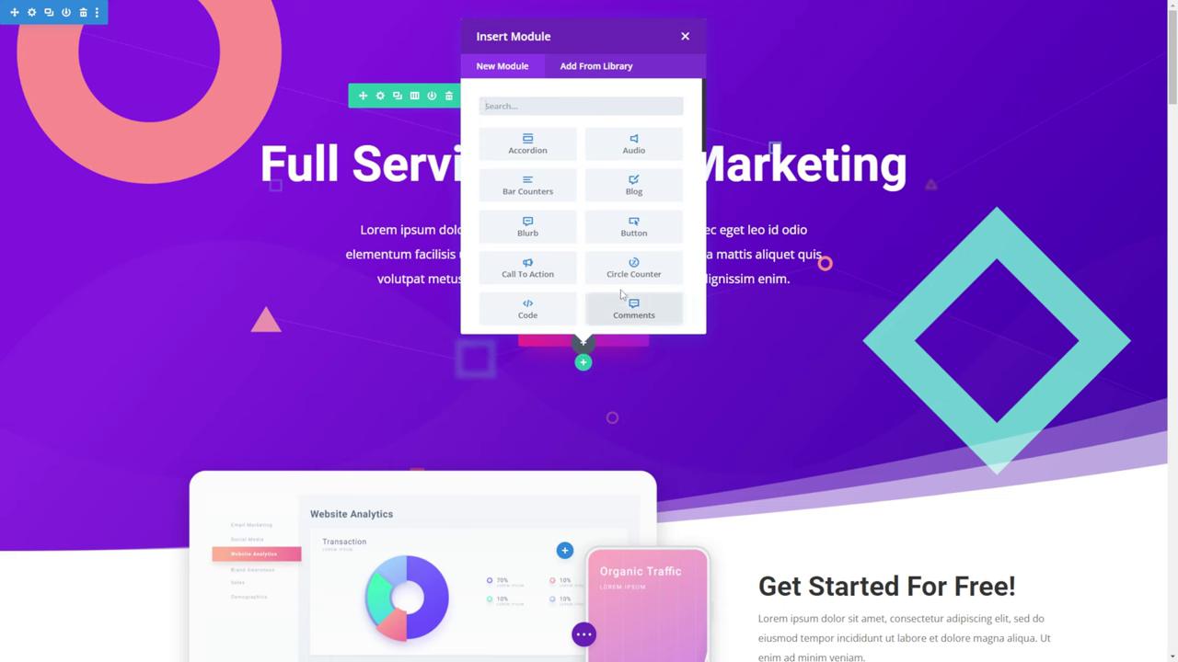
pyautogui.scroll(-3, 621, 295)
pyautogui.click(633, 241)
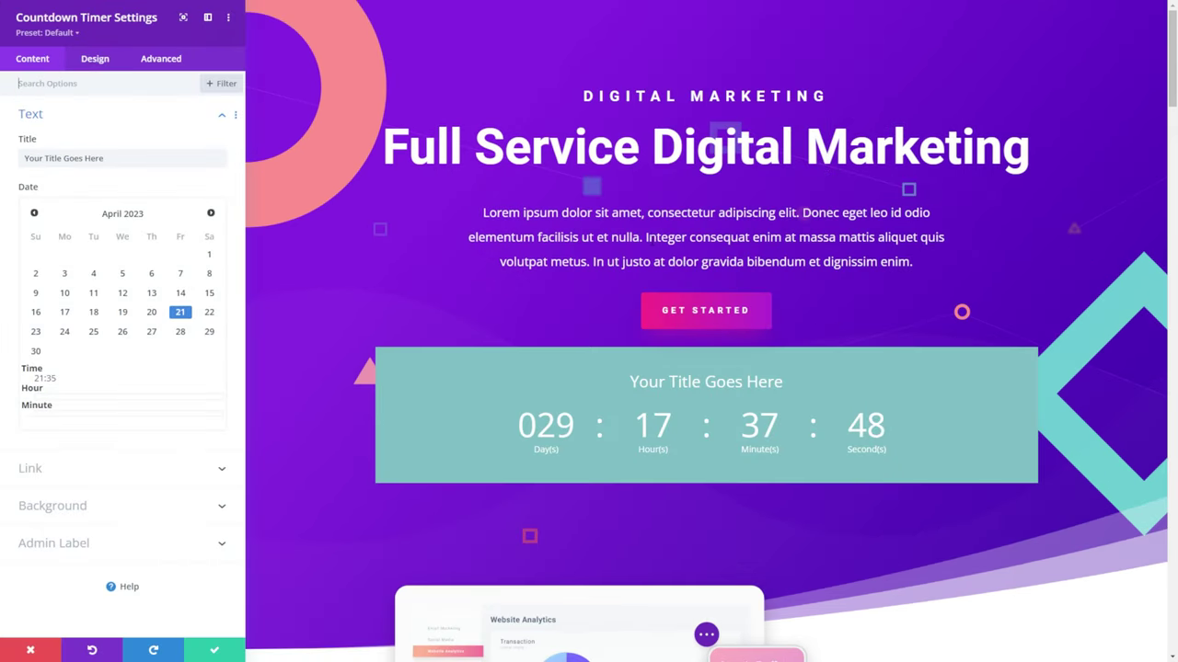
pyautogui.click(43, 648)
pyautogui.scroll(-4, 276, 552)
pyautogui.scroll(-1, 312, 536)
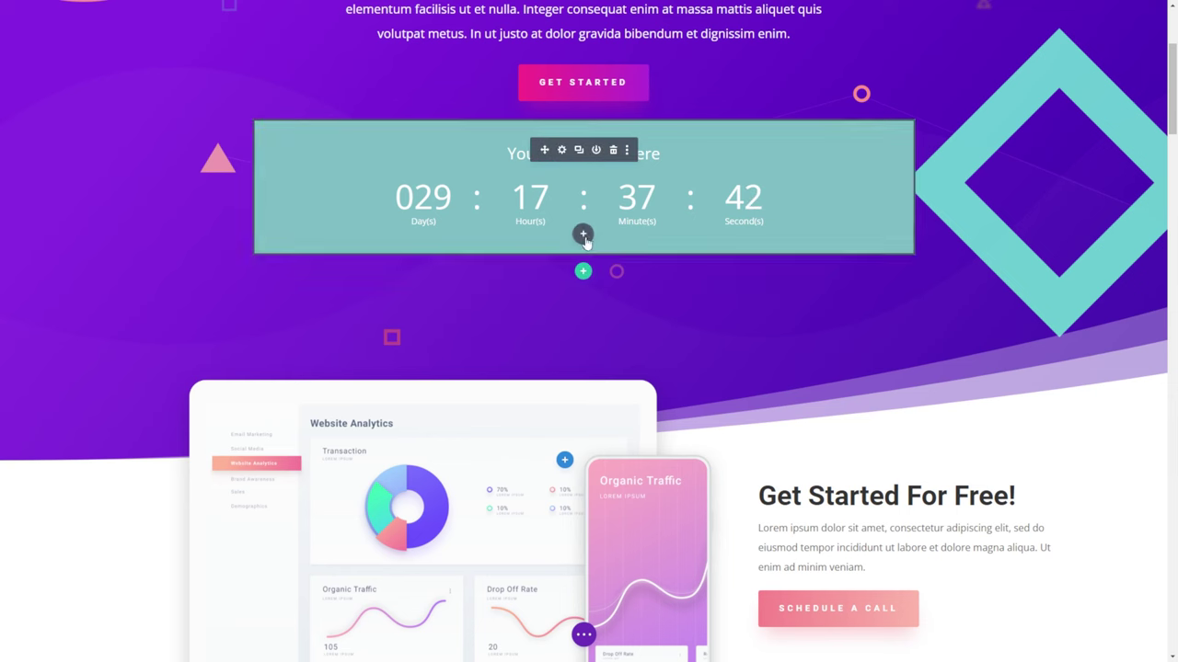
# - Insert a Pricing Tables module below the countdown timer
pyautogui.click(584, 234)
pyautogui.scroll(-6, 575, 377)
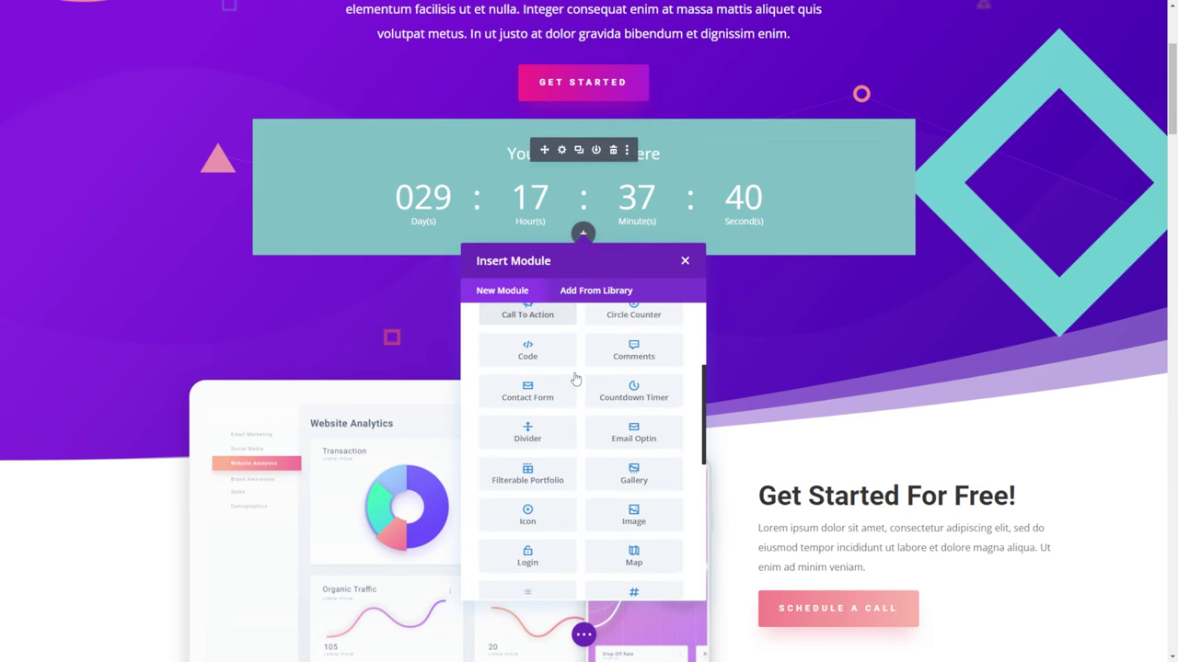
pyautogui.scroll(-2, 575, 377)
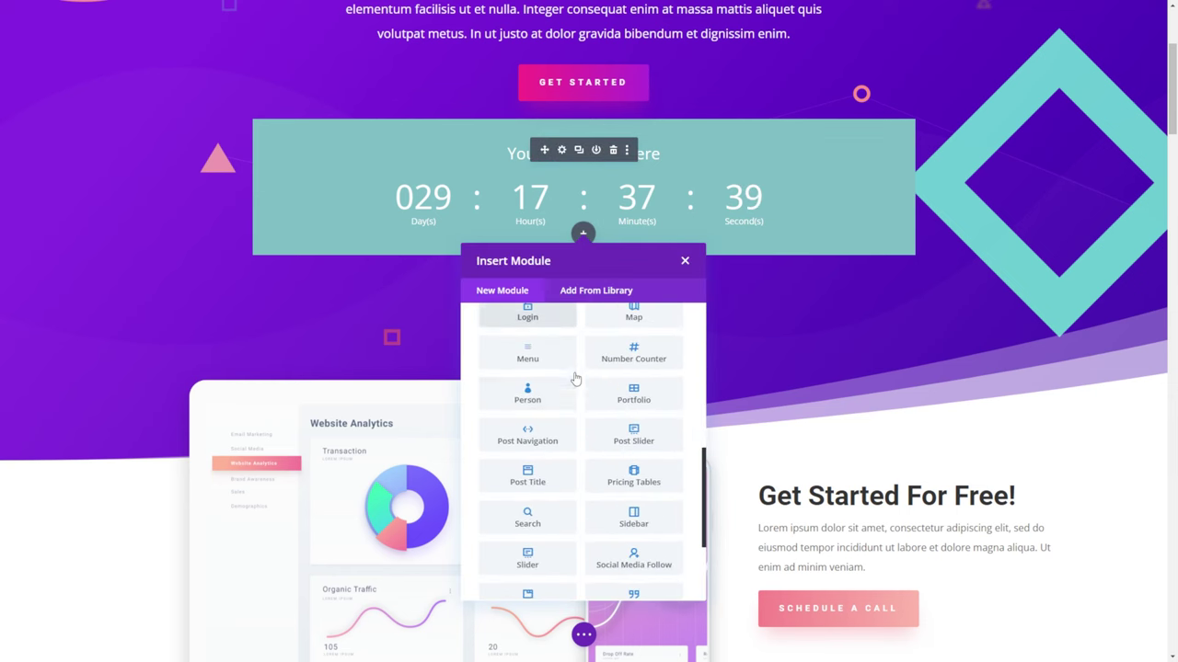
pyautogui.click(635, 474)
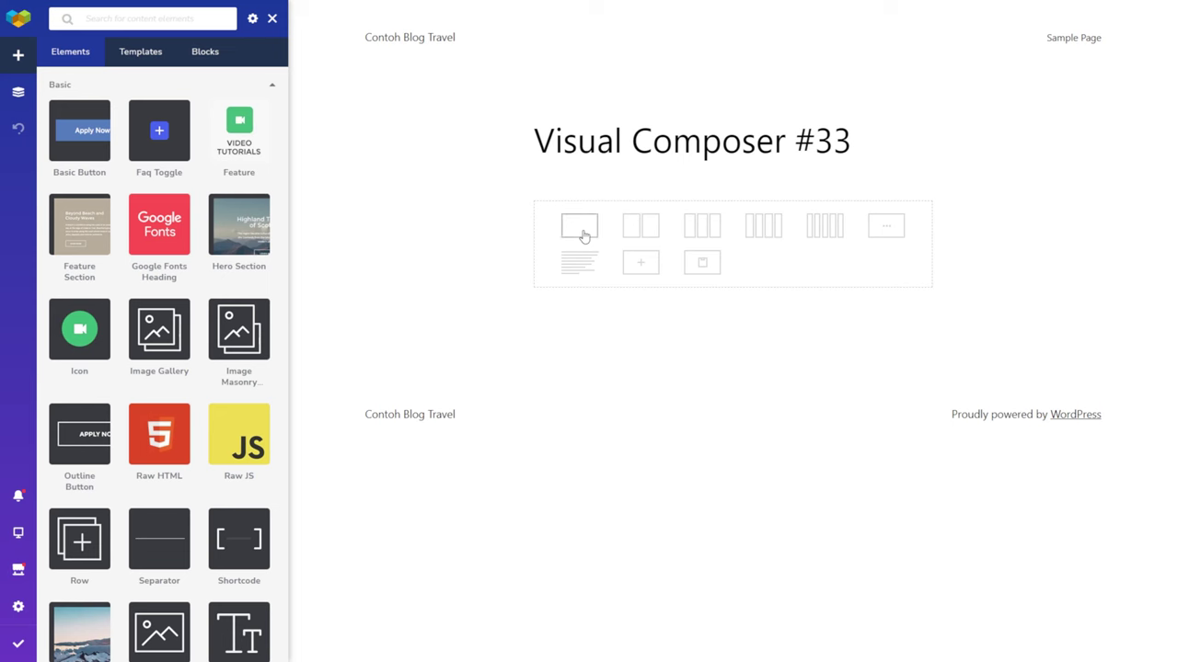
# - In Visual Composer, add a single-column row to the page and place a Feature element in it
pyautogui.click(580, 234)
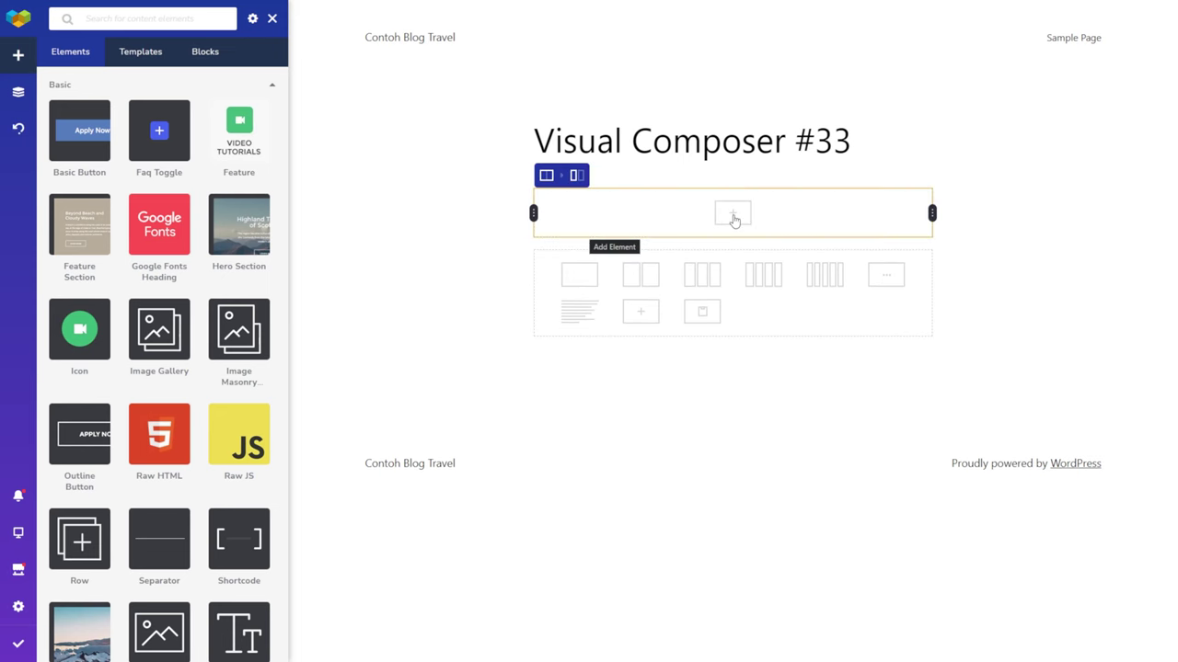
pyautogui.click(240, 136)
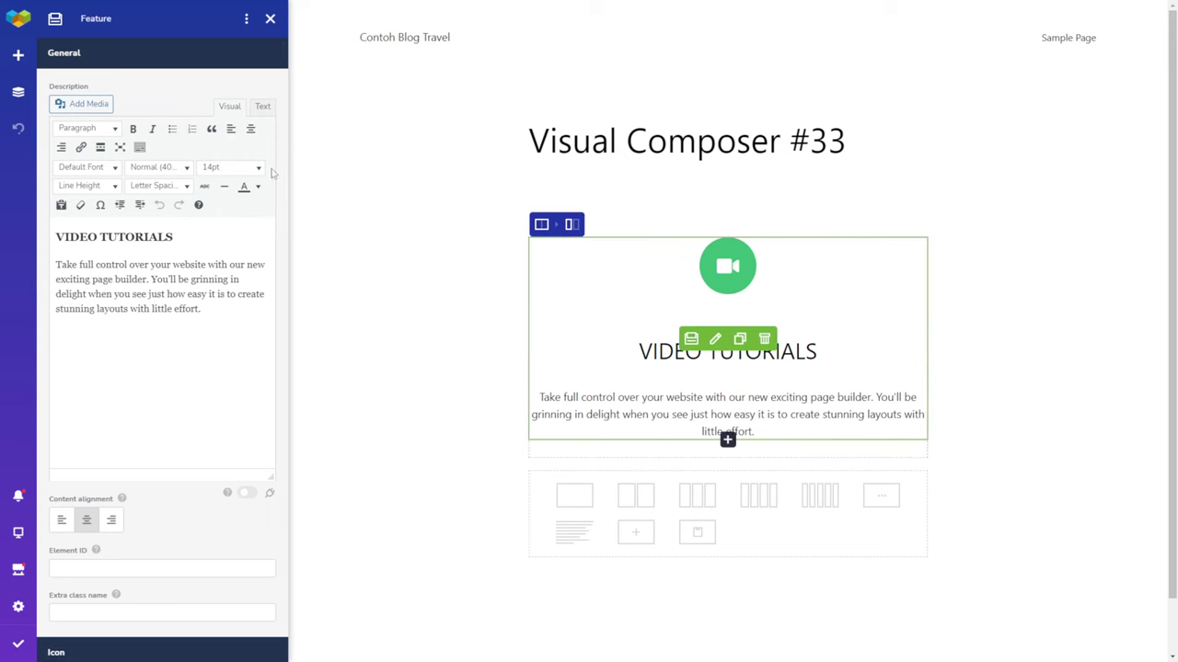
pyautogui.click(92, 107)
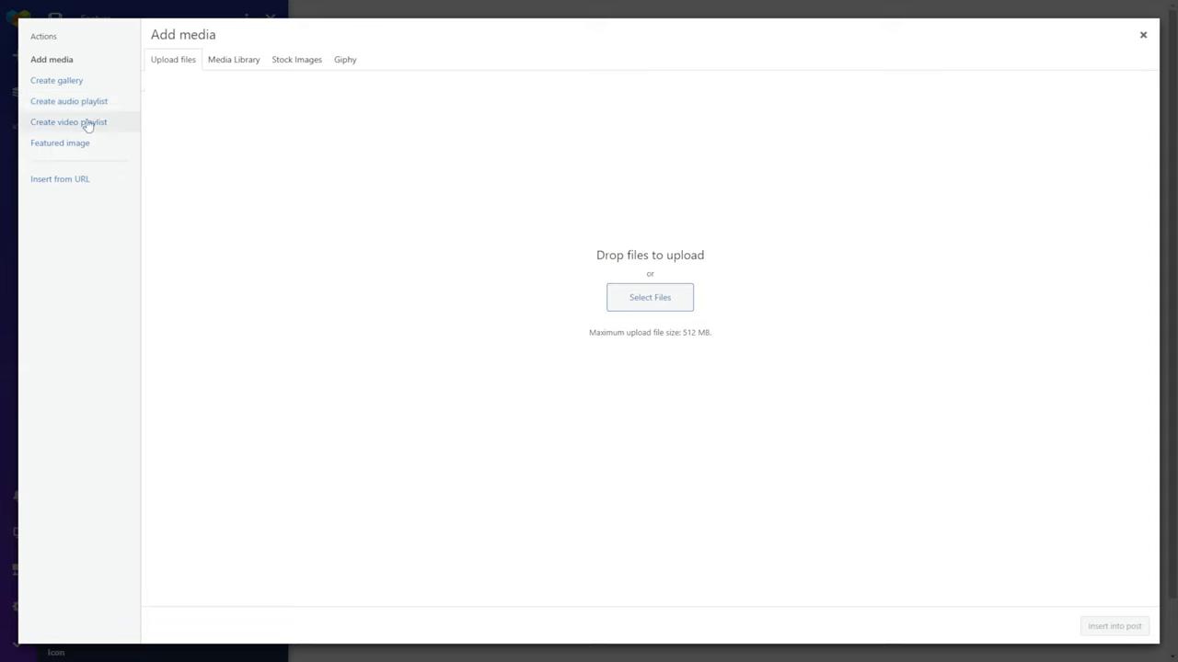
pyautogui.click(80, 179)
pyautogui.click(285, 82)
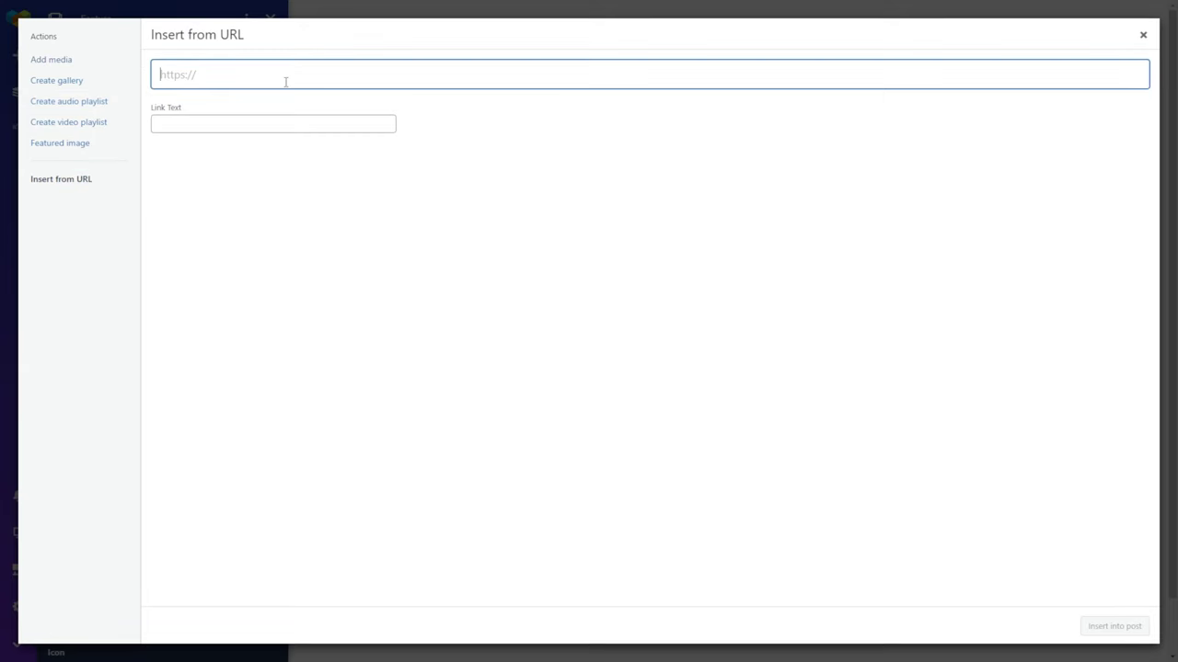
pyautogui.write('https://www.youtube.com/watch?v=RnTXztpfBtc')
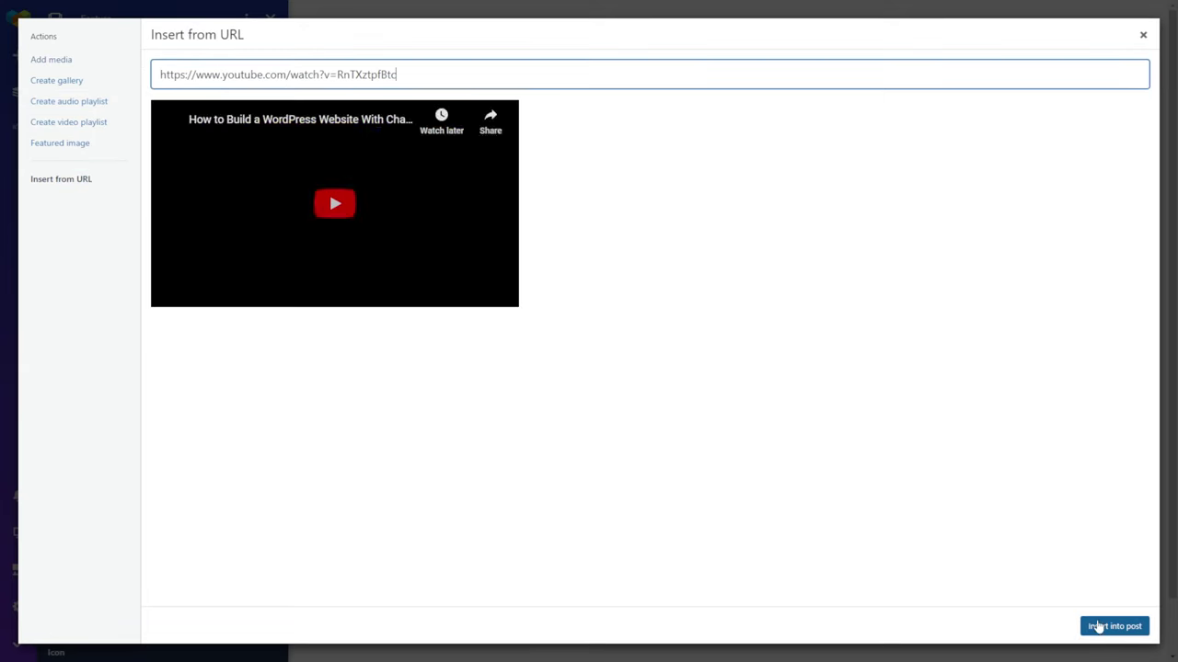
pyautogui.click(1115, 627)
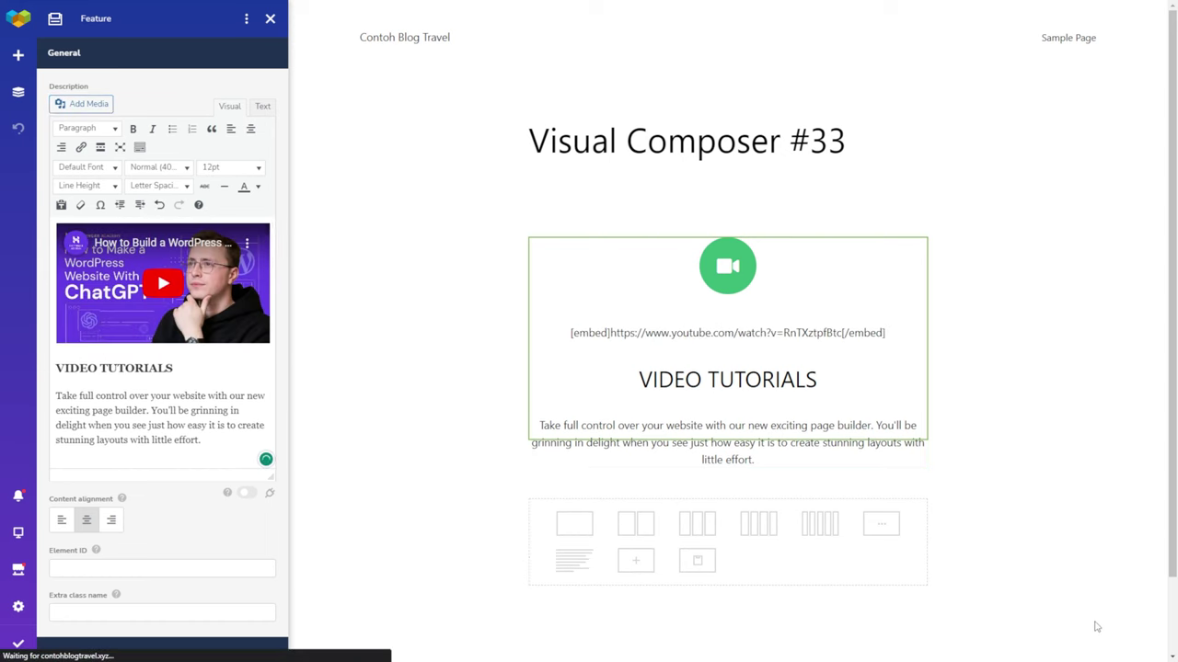
pyautogui.scroll(-3, 244, 463)
pyautogui.scroll(3, 239, 465)
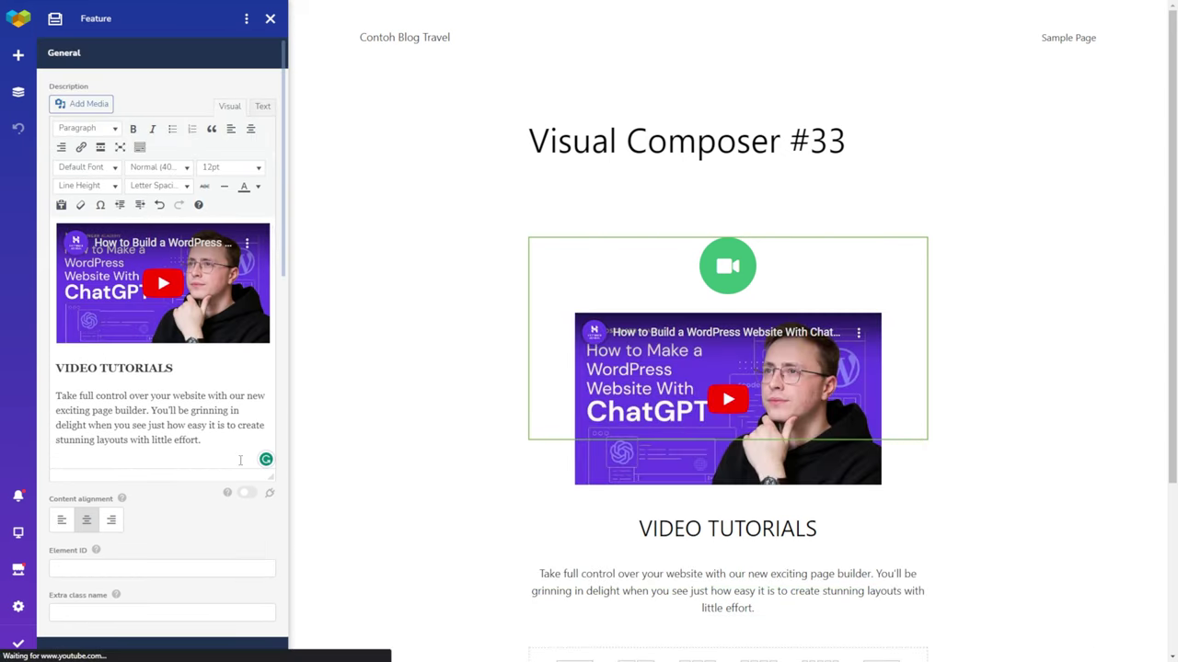
pyautogui.scroll(-2, 240, 462)
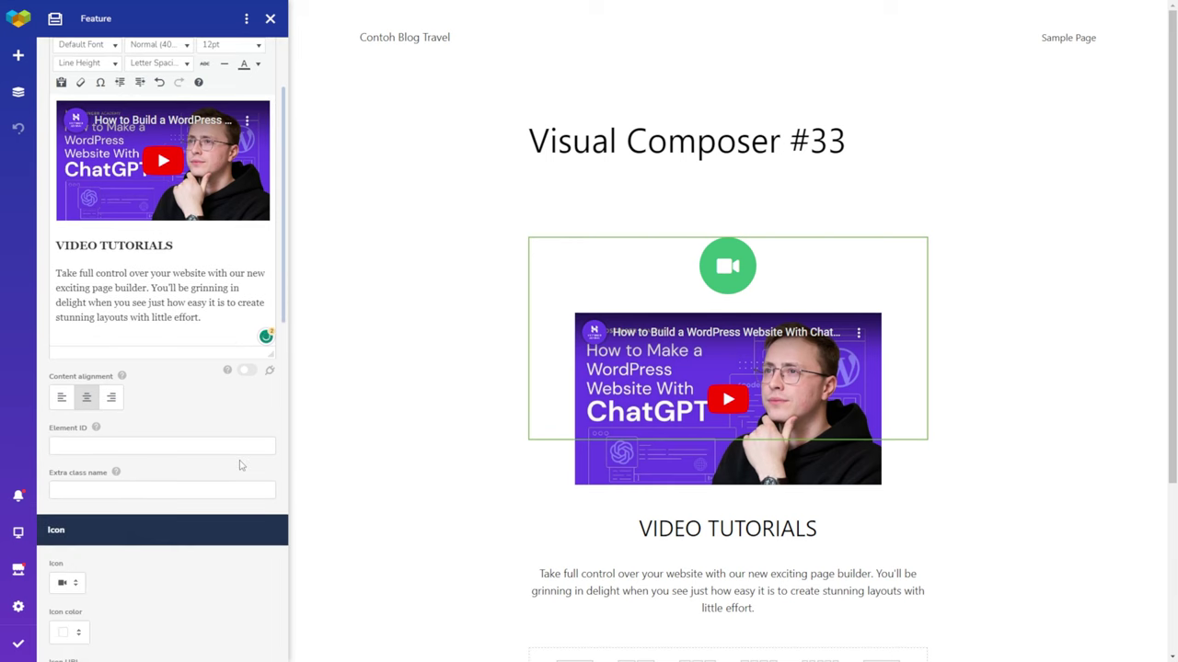
# - Add a single-column row below the Feature element and place an Image Gallery element in it
pyautogui.scroll(-3, 446, 471)
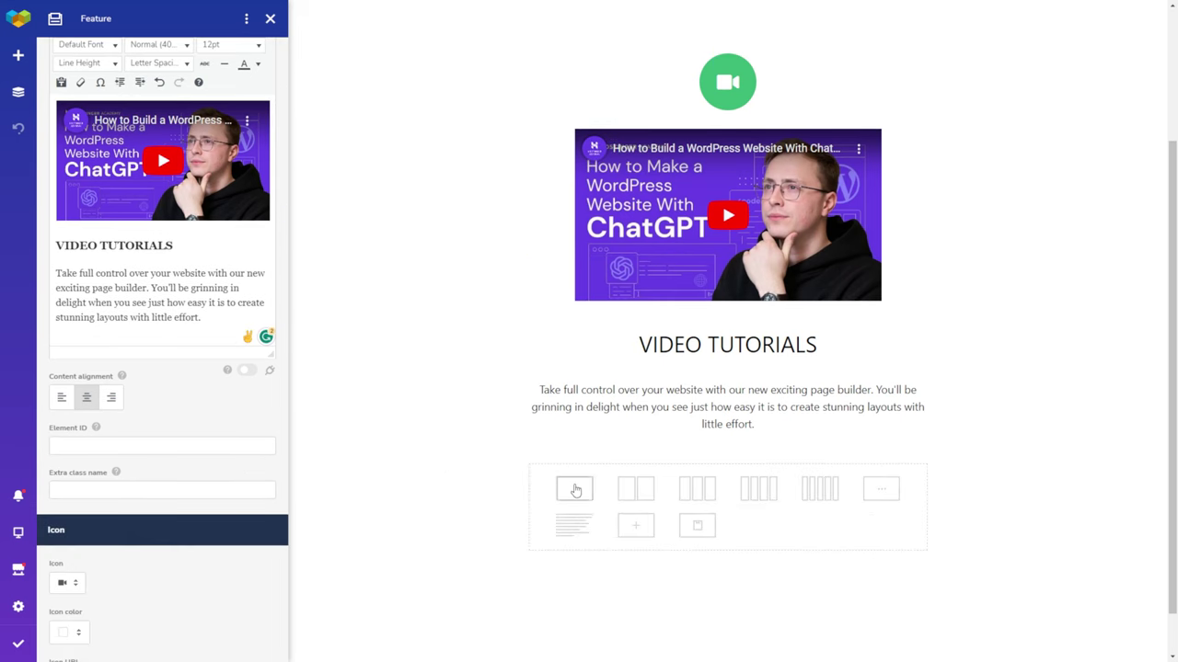
pyautogui.click(575, 491)
pyautogui.click(733, 481)
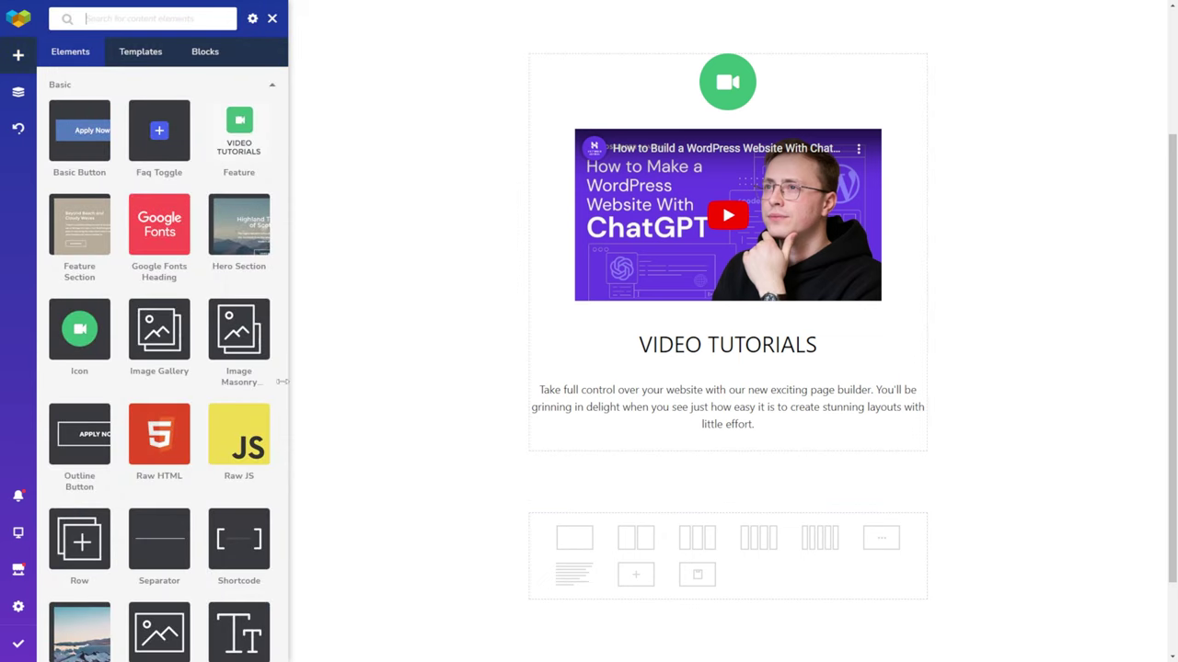
pyautogui.click(180, 342)
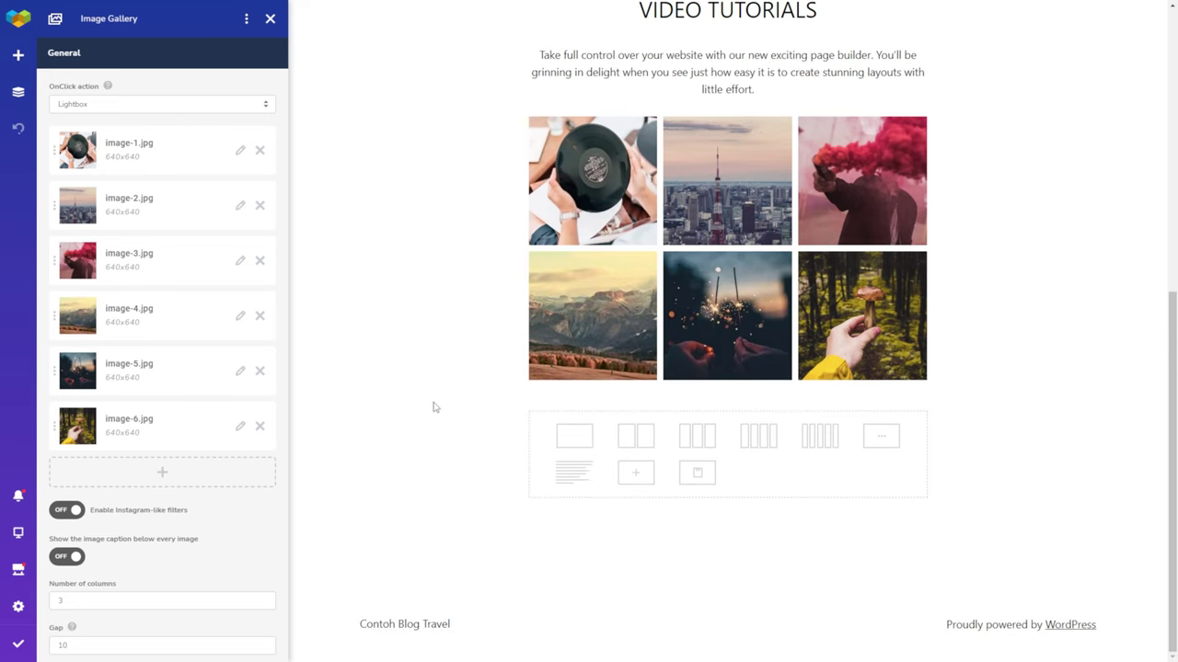
# - Add another single-column row below the image gallery and place a Basic Button element in it
pyautogui.click(585, 445)
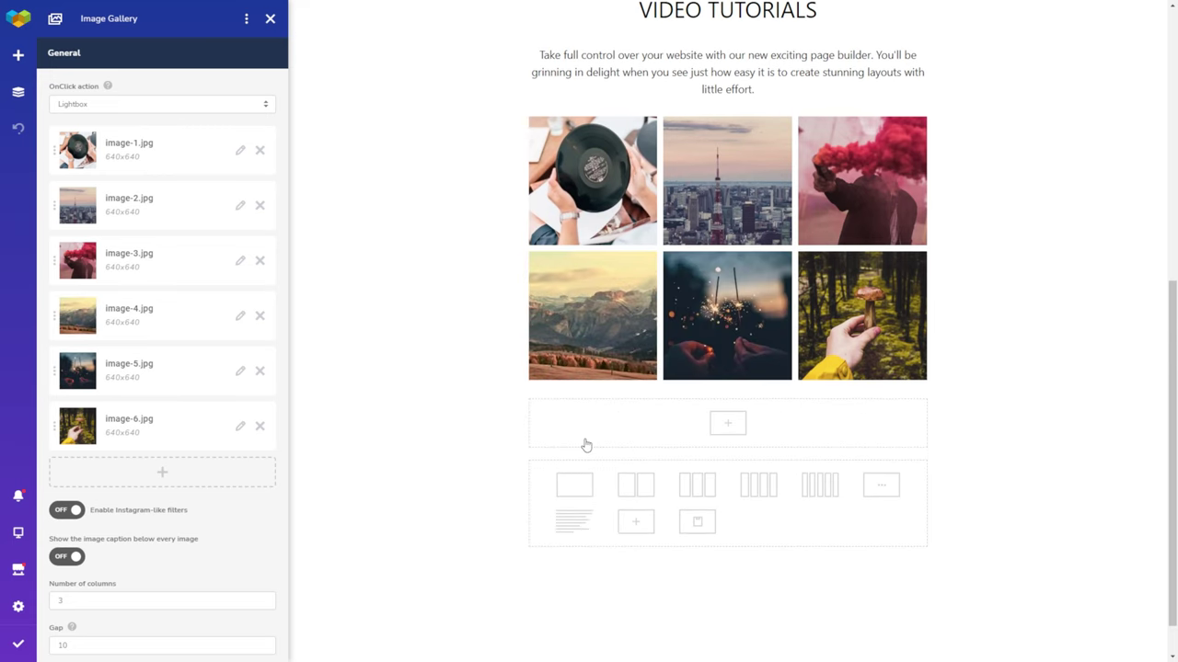
pyautogui.click(725, 426)
pyautogui.click(92, 146)
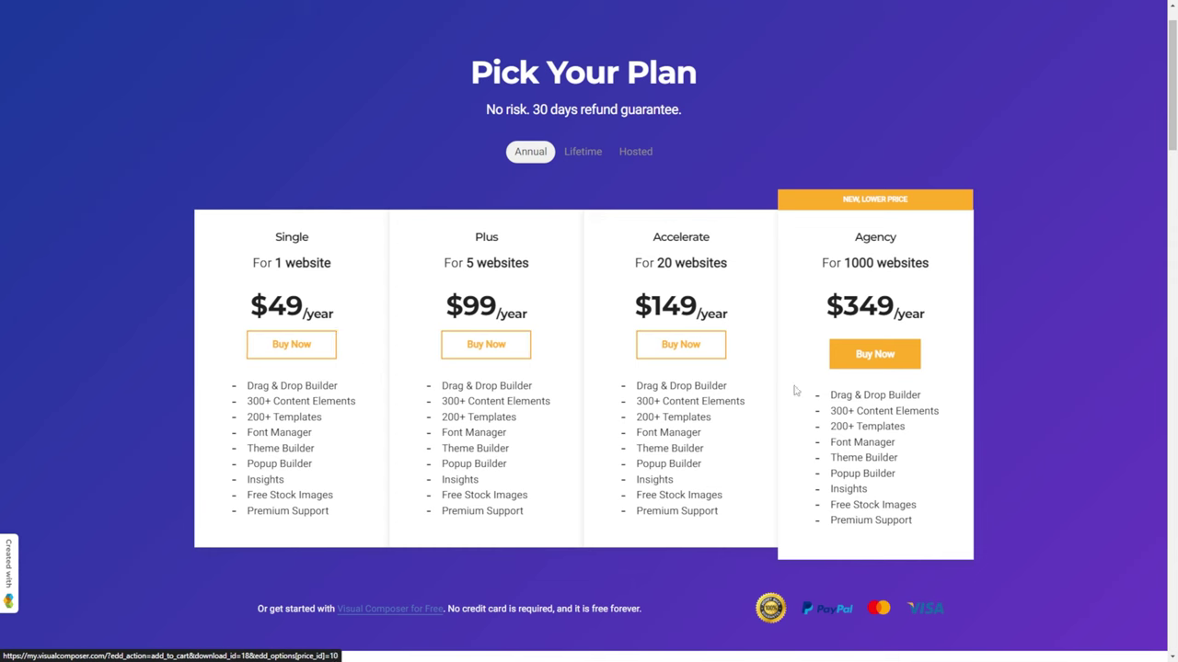
# - View the Lifetime plans on the Visual Composer pricing page
pyautogui.click(599, 152)
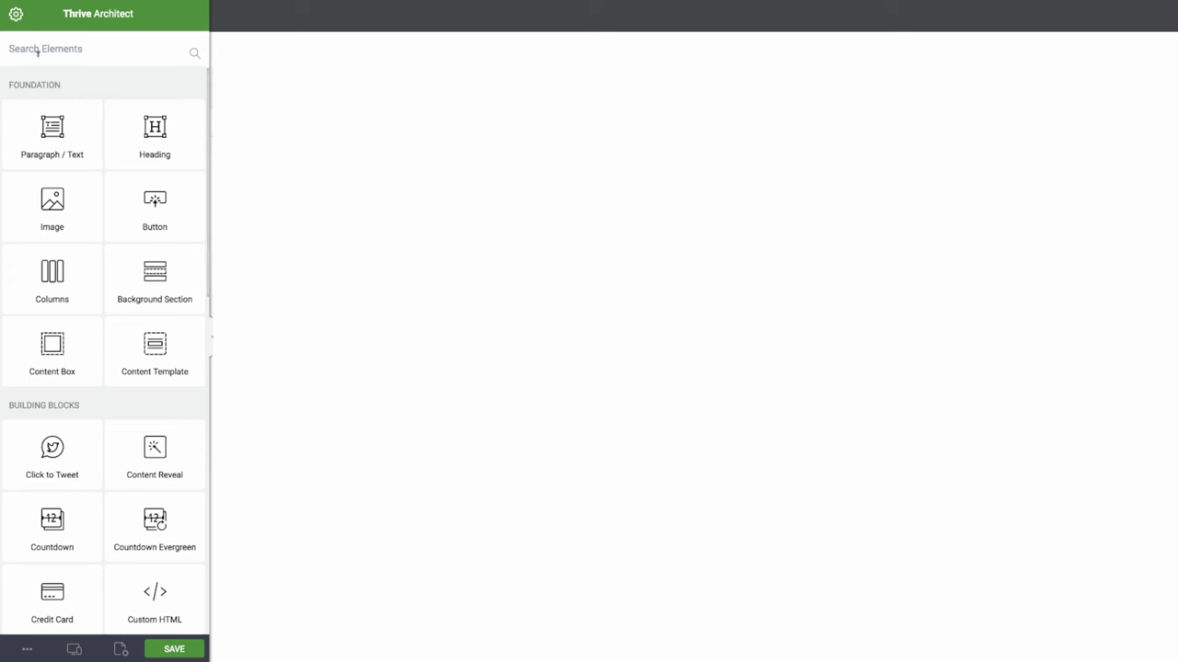
# - In Thrive Architect, open the landing page template chooser and look through the default template sets
pyautogui.click(17, 16)
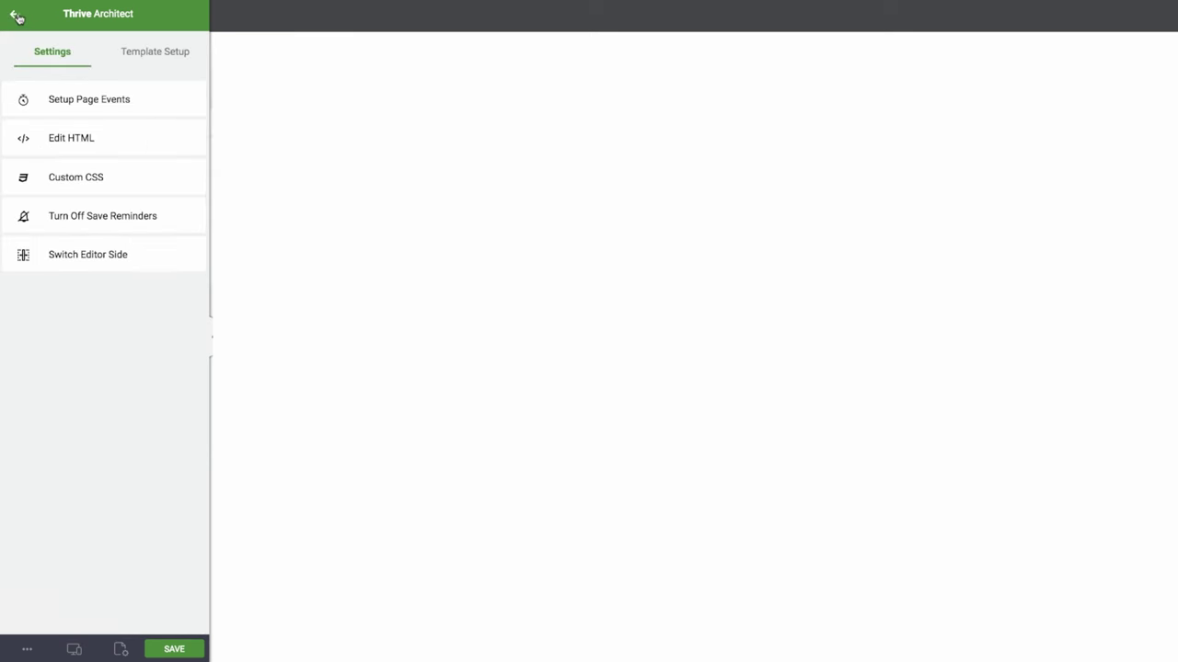
pyautogui.click(131, 56)
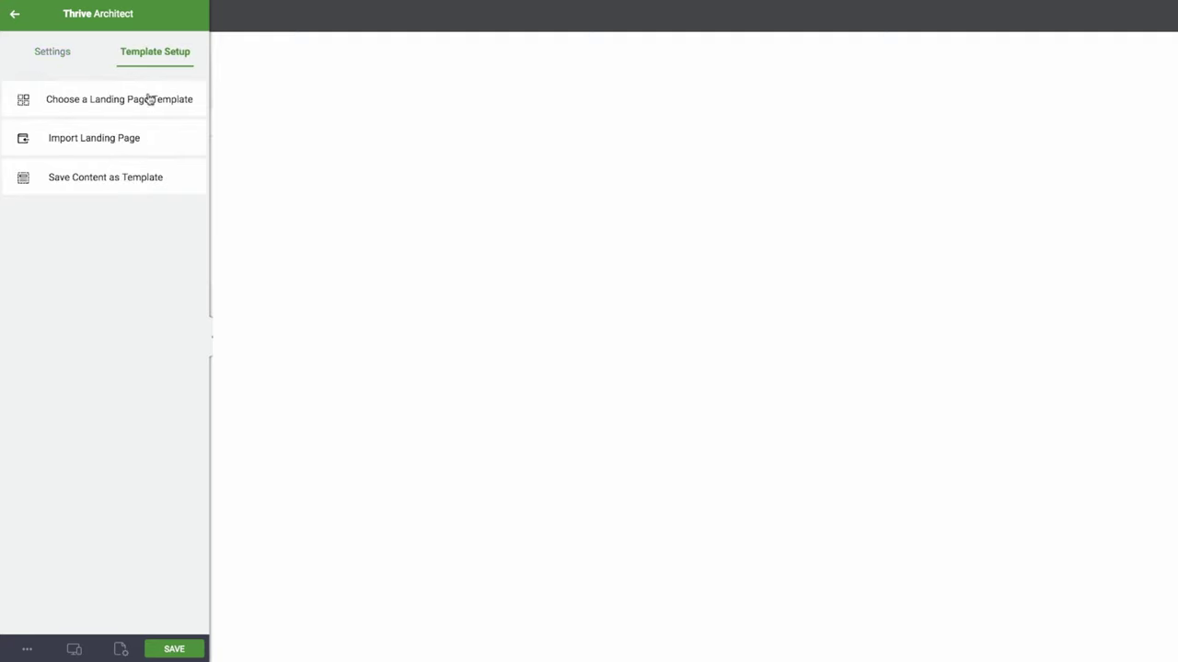
pyautogui.click(86, 103)
pyautogui.scroll(-2, 300, 294)
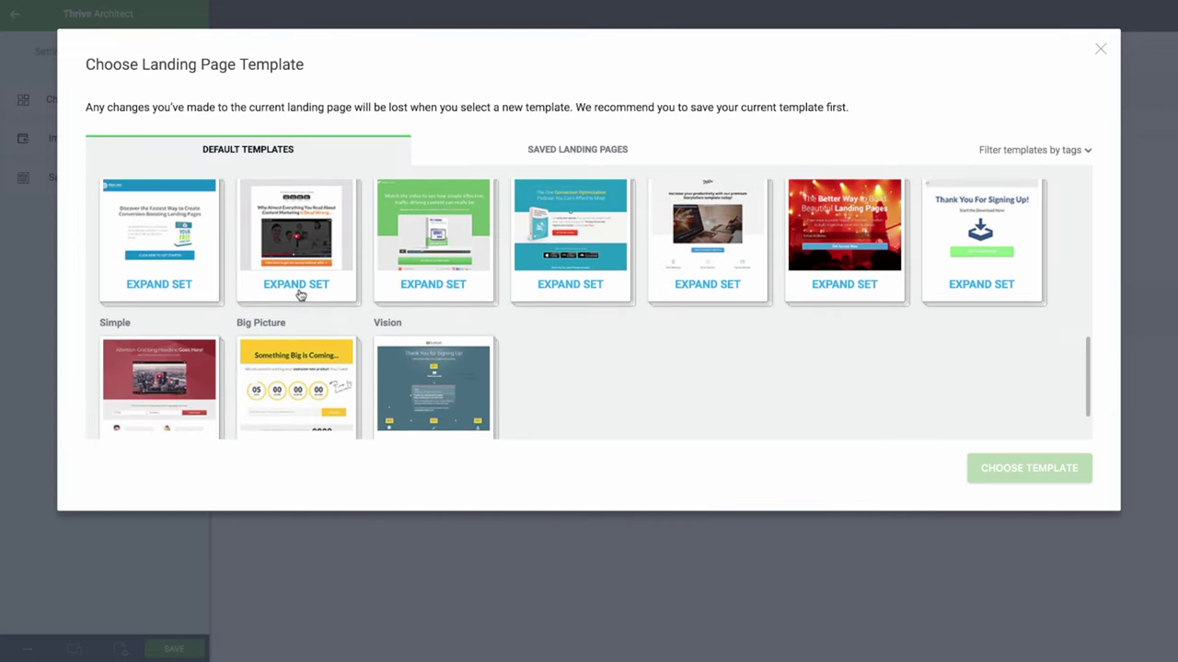
pyautogui.scroll(10, 300, 295)
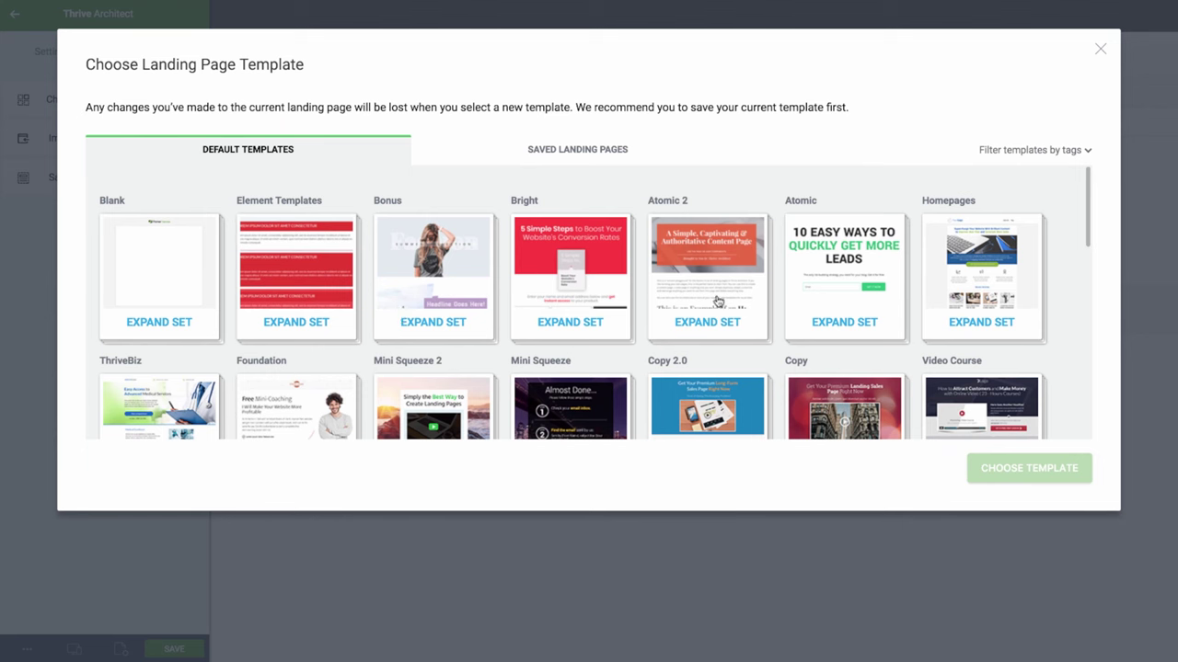
pyautogui.scroll(-5, 494, 334)
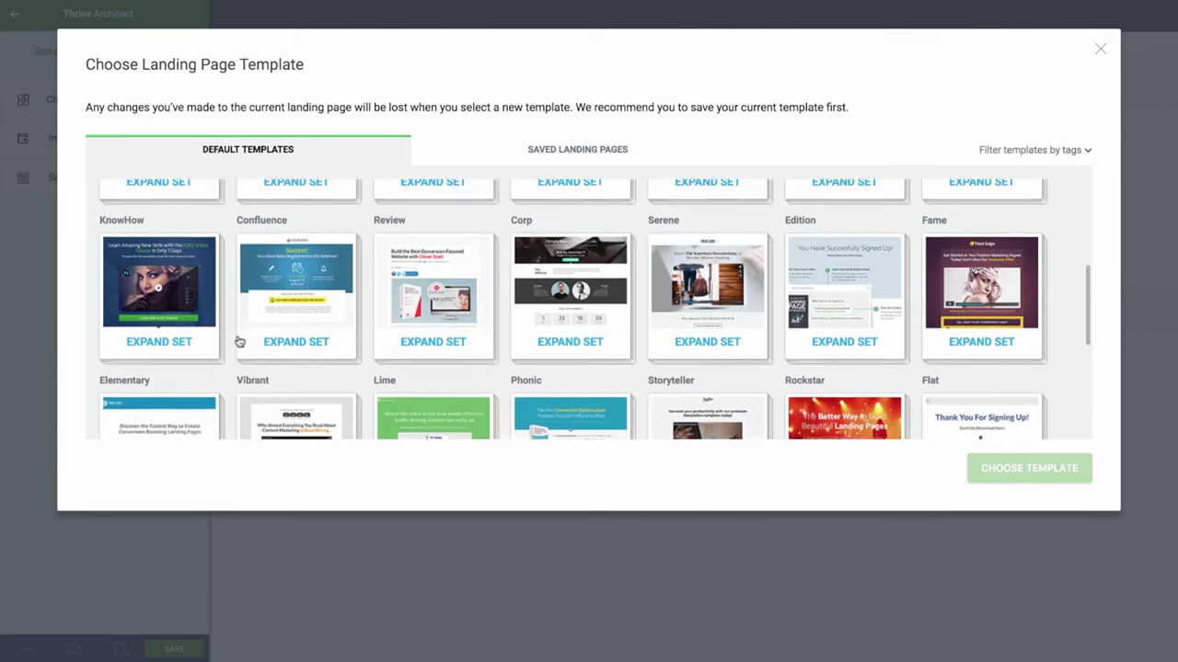
pyautogui.scroll(-4, 614, 304)
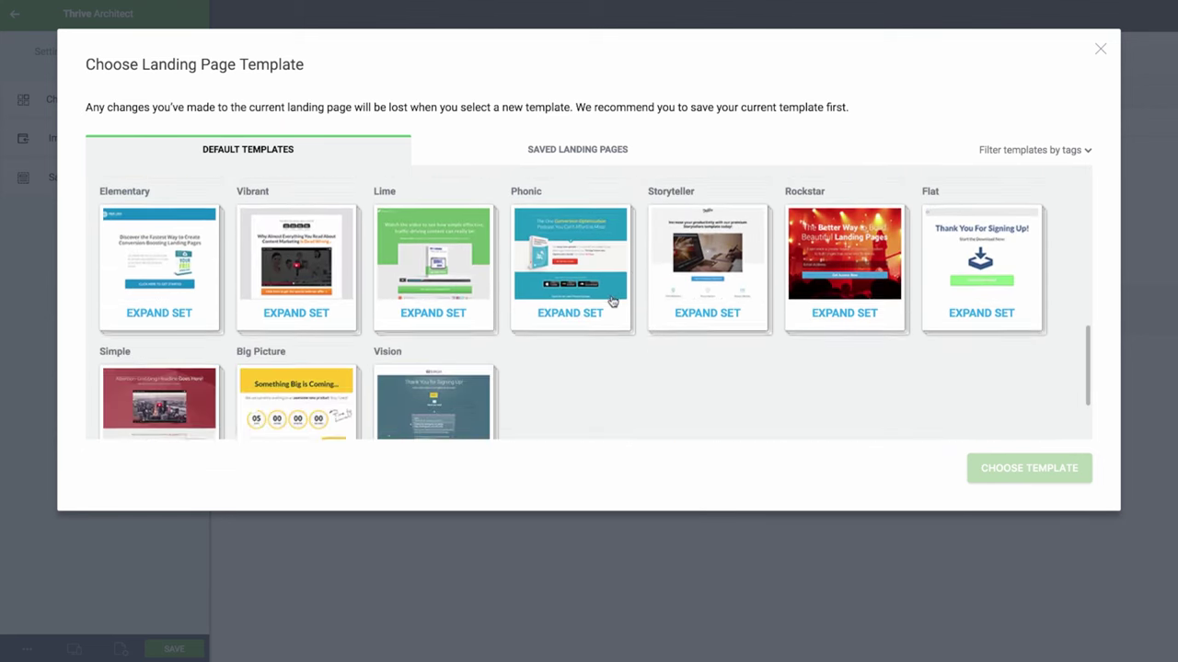
pyautogui.scroll(1, 371, 282)
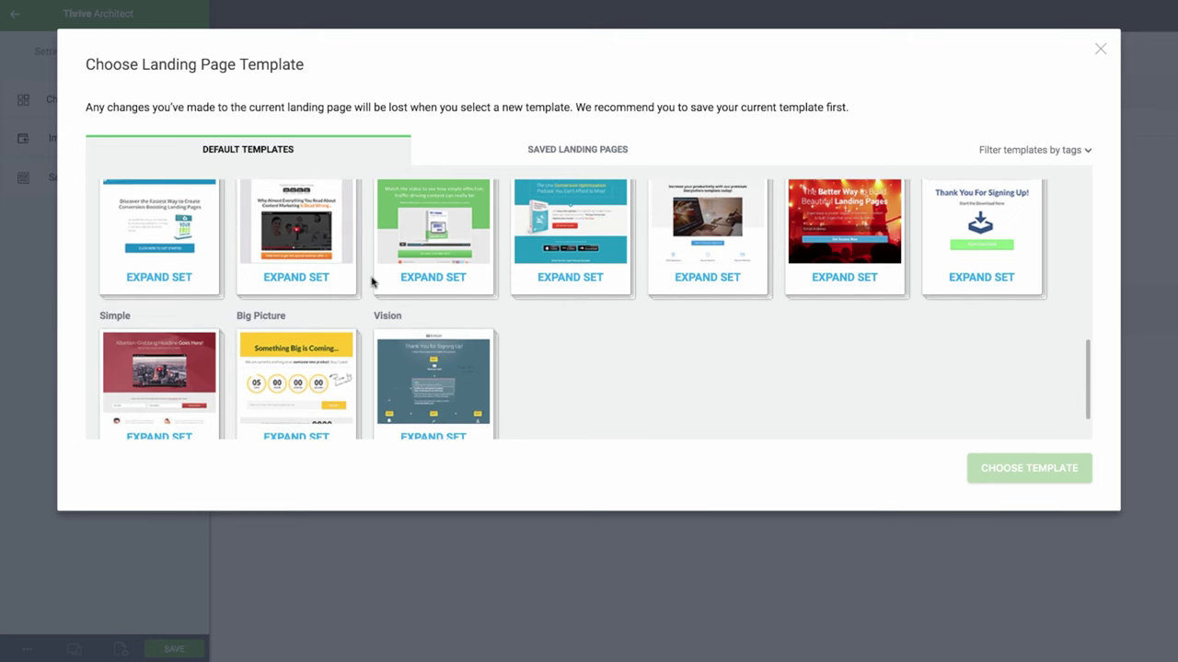
# - Apply the Elementary Download Page template from the Elementary set and select the logo image in the page header
pyautogui.click(160, 234)
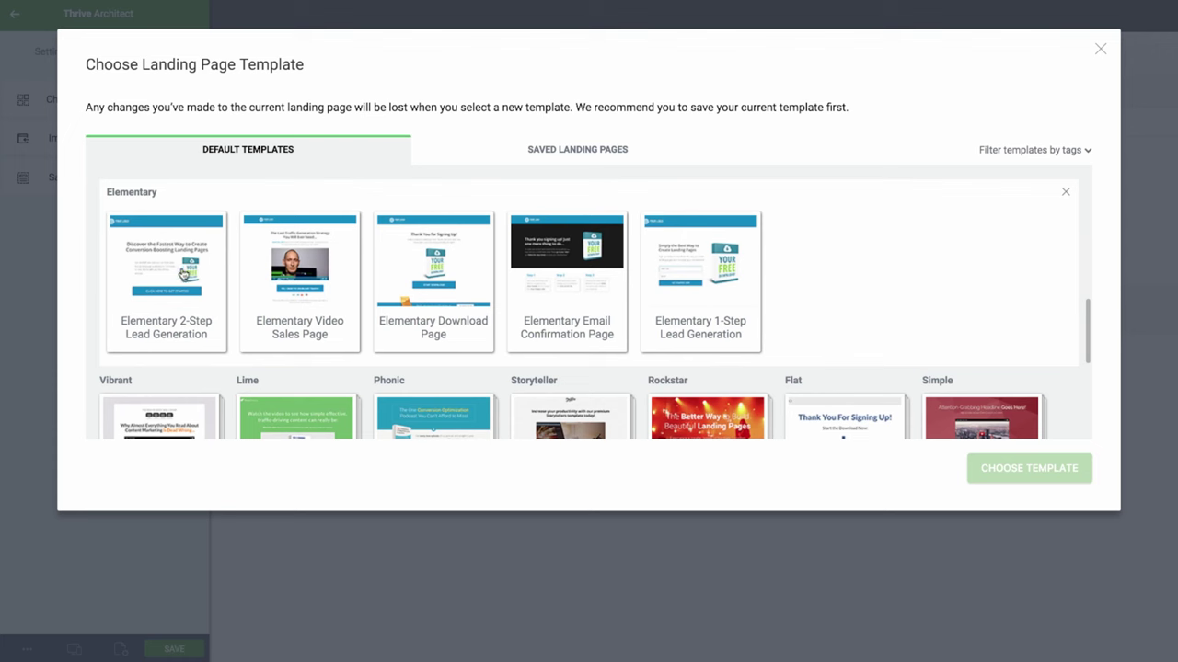
pyautogui.click(170, 275)
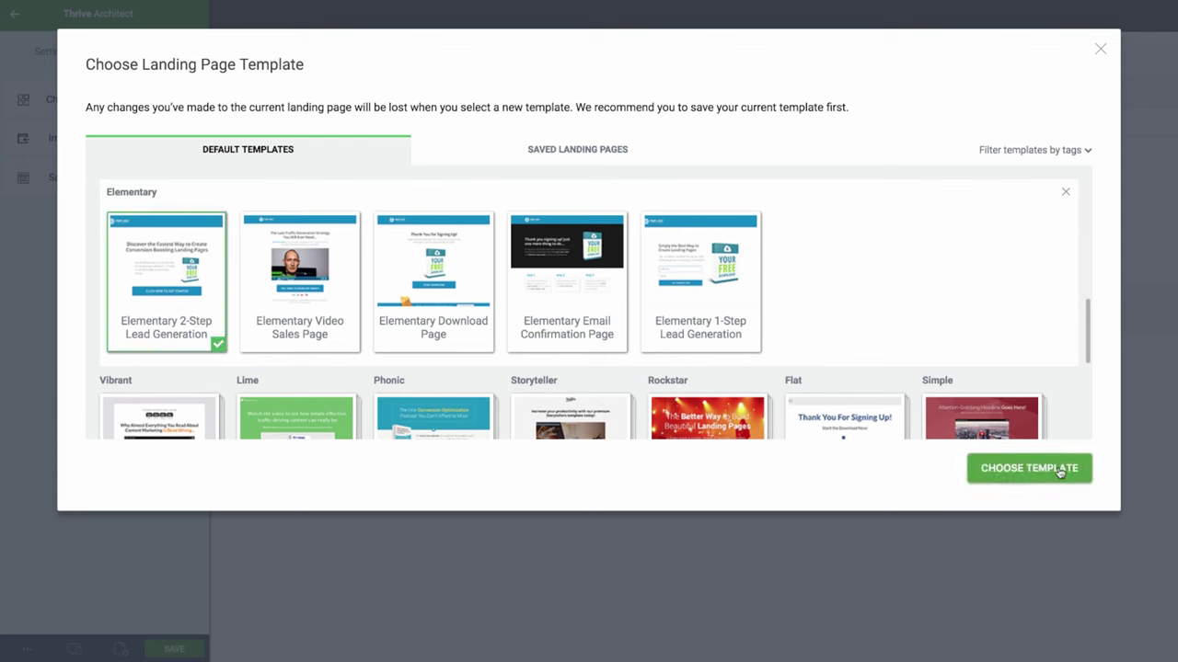
pyautogui.click(458, 268)
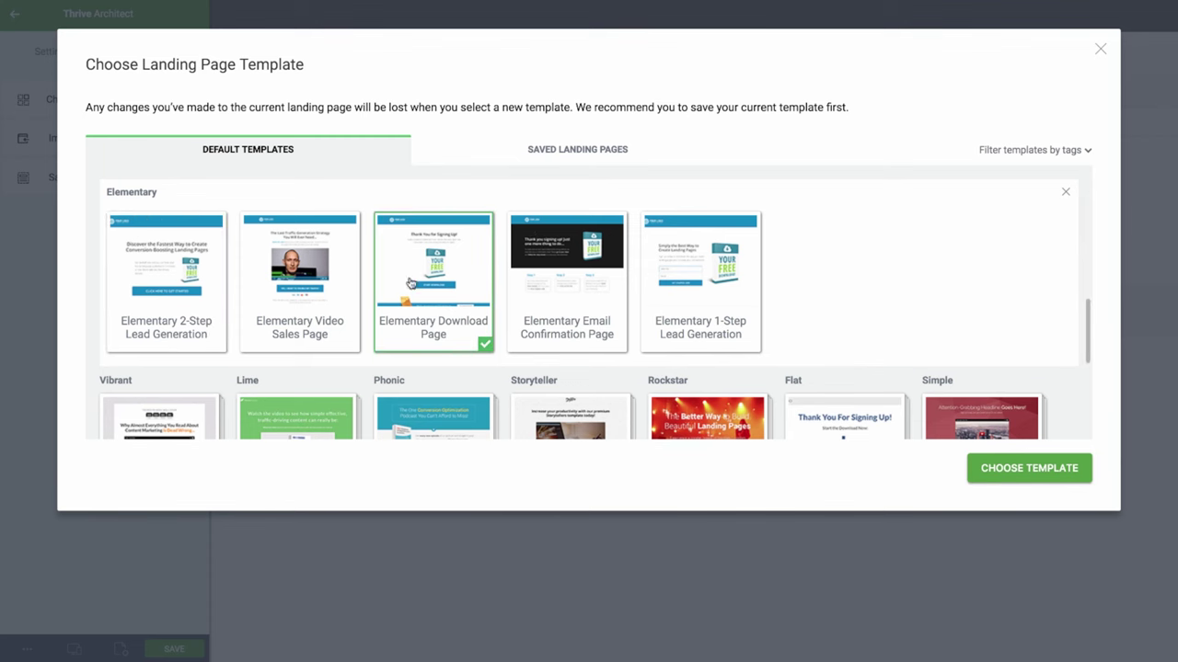
pyautogui.click(1028, 467)
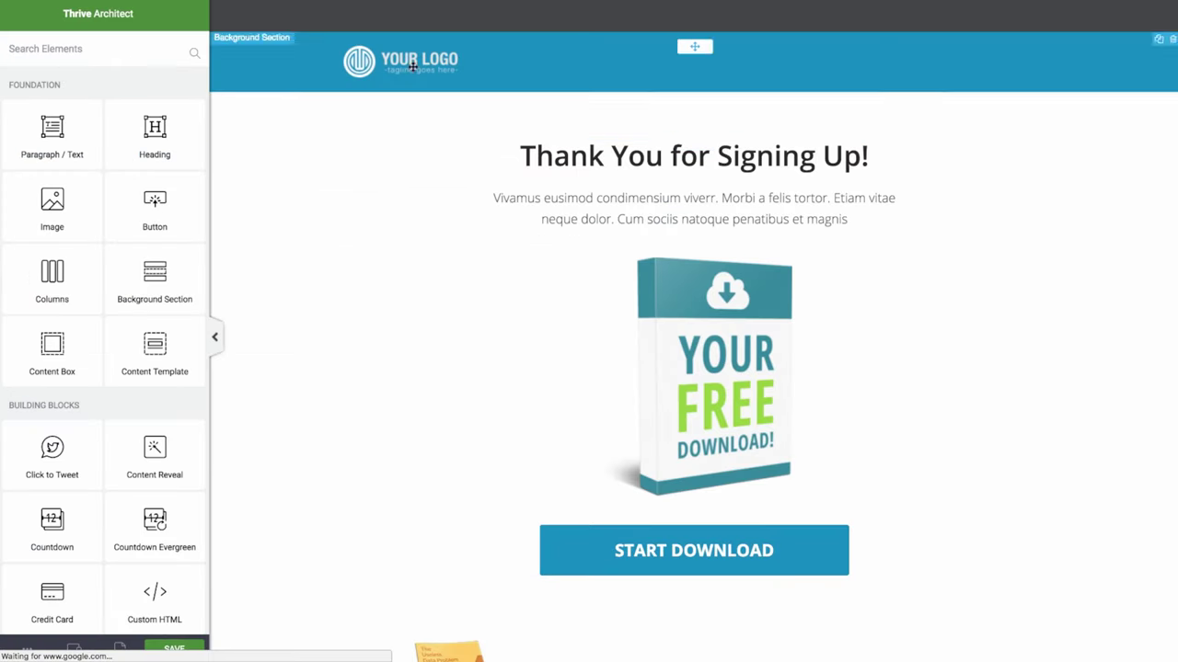
pyautogui.click(403, 66)
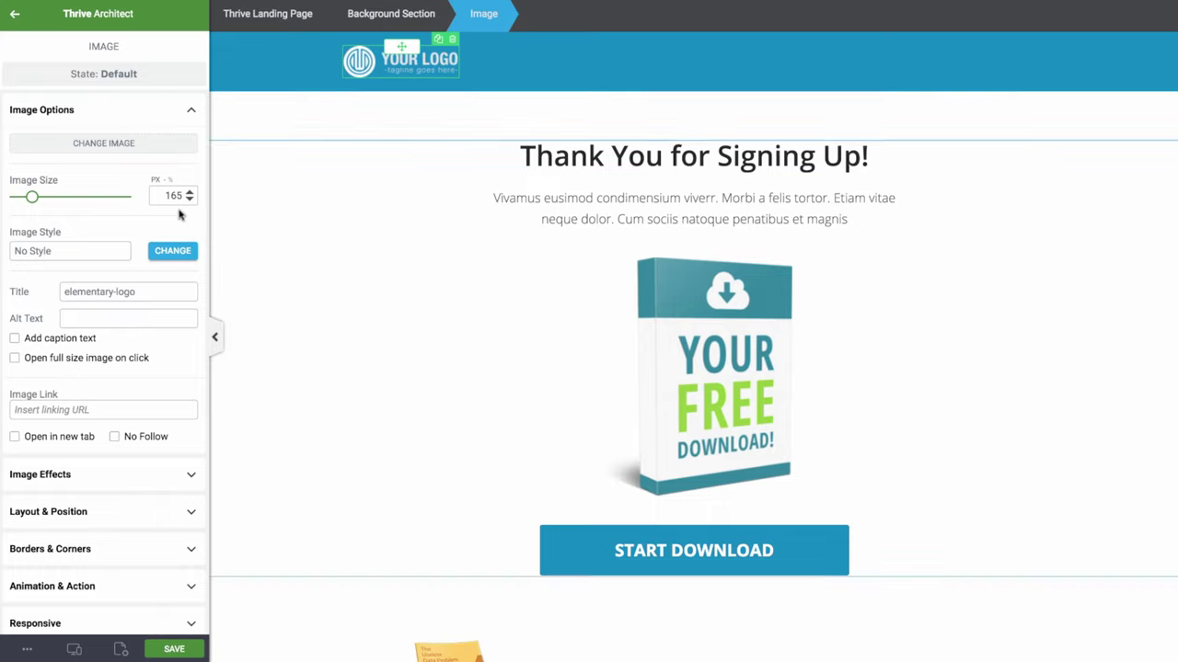
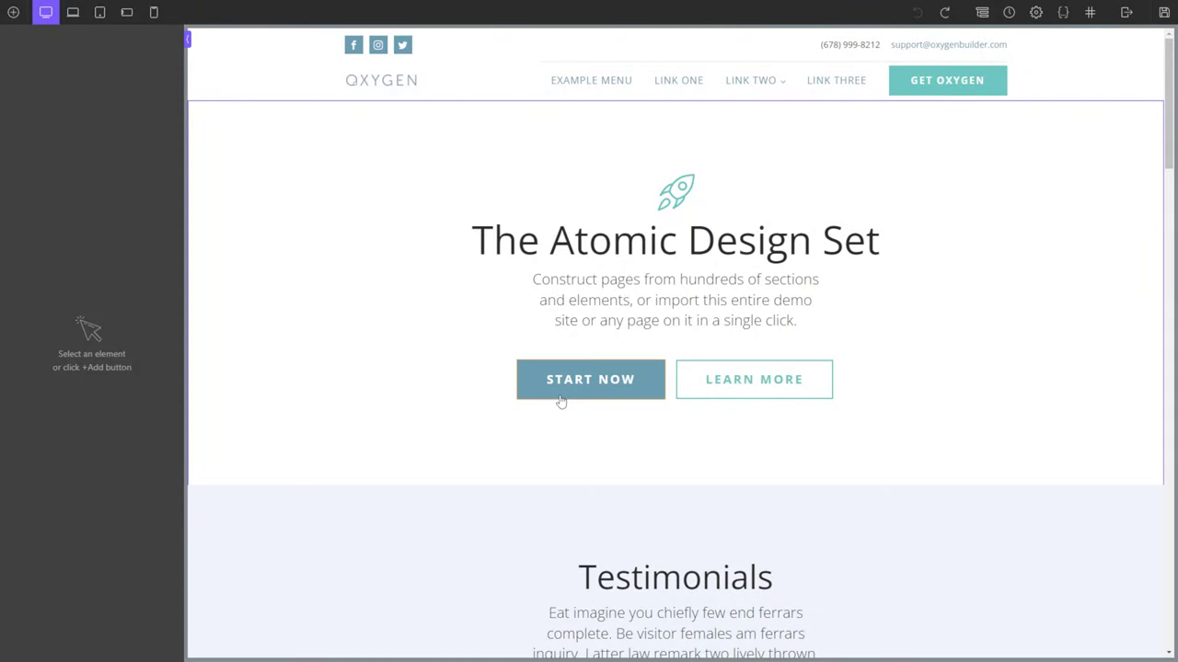
pyautogui.click(561, 401)
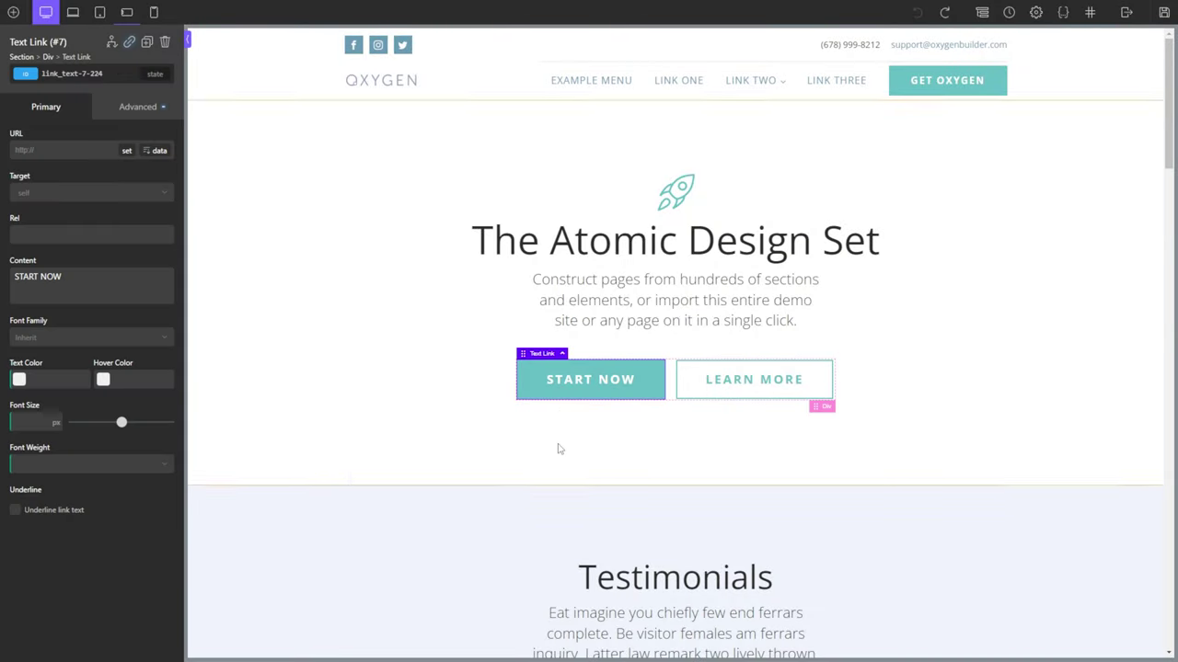
pyautogui.click(556, 445)
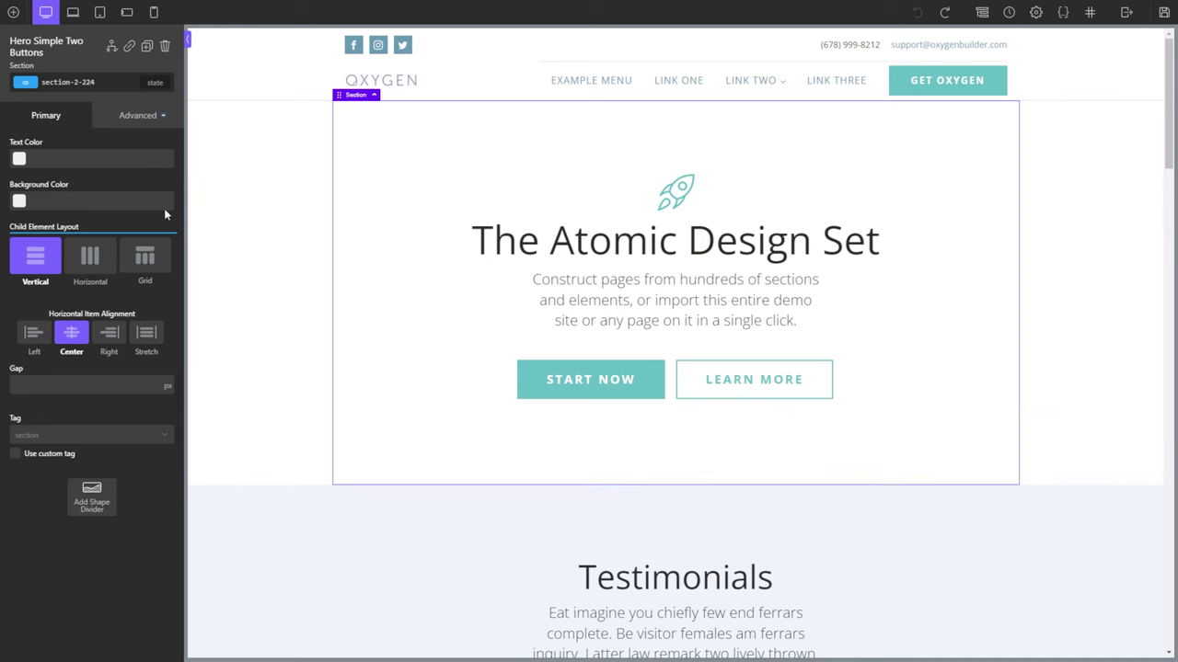
pyautogui.click(12, 12)
pyautogui.click(88, 316)
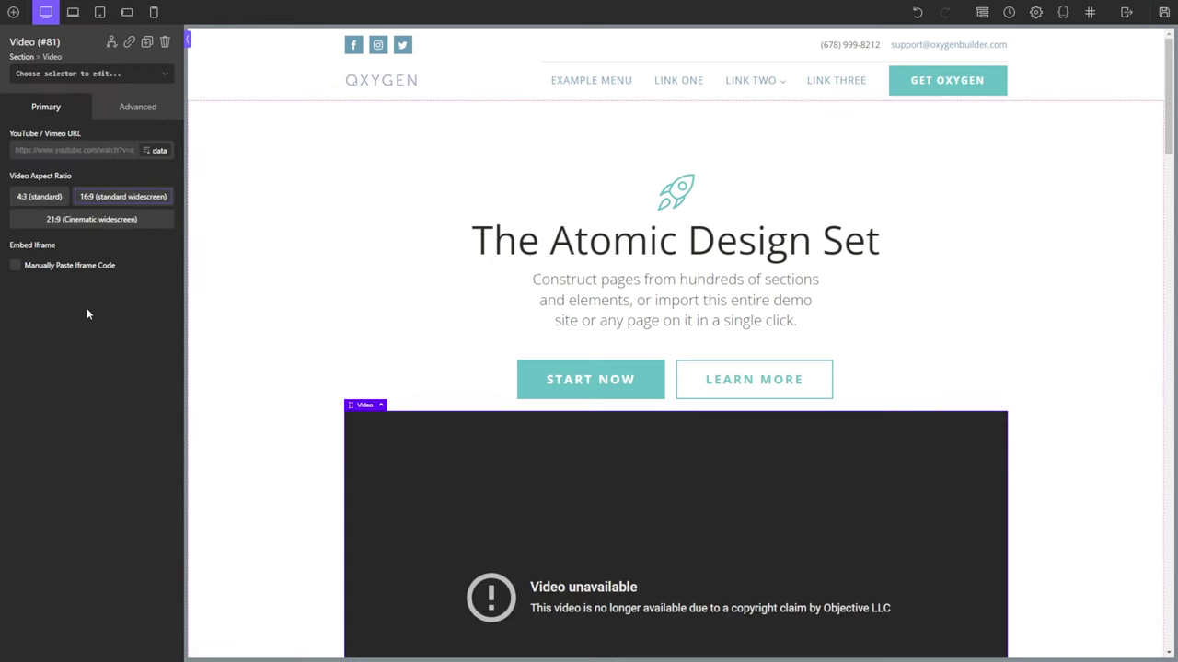
pyautogui.scroll(-2, 239, 197)
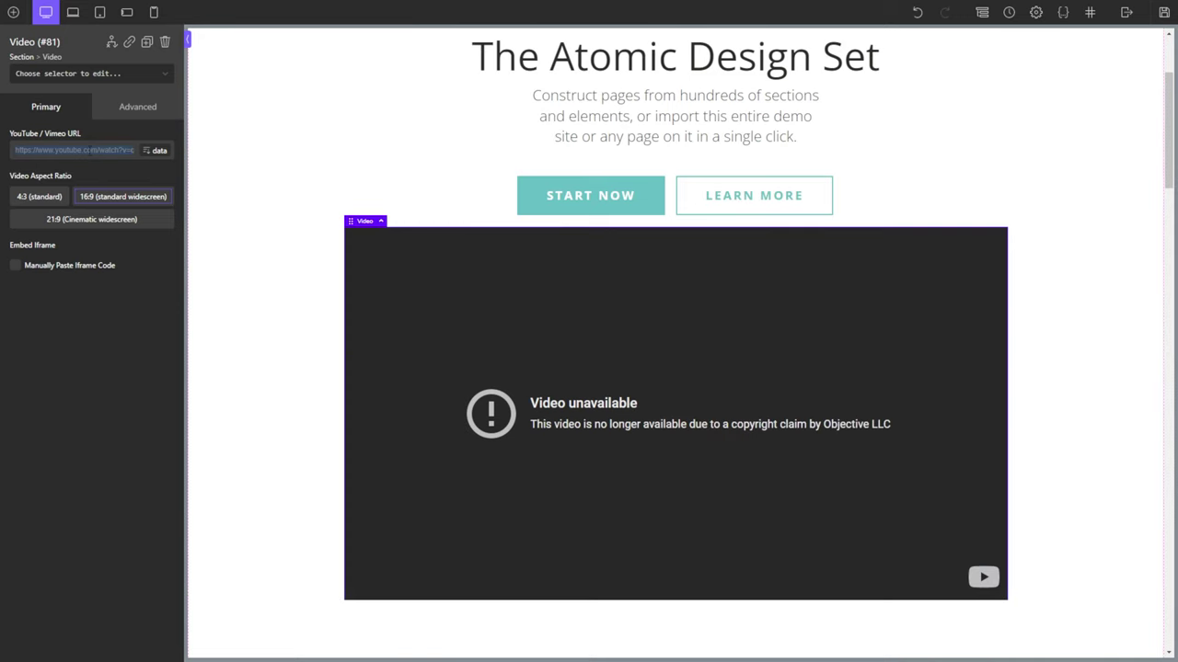
pyautogui.write('https://www.youtube.com/watch?v=RnTXztpfBtc')
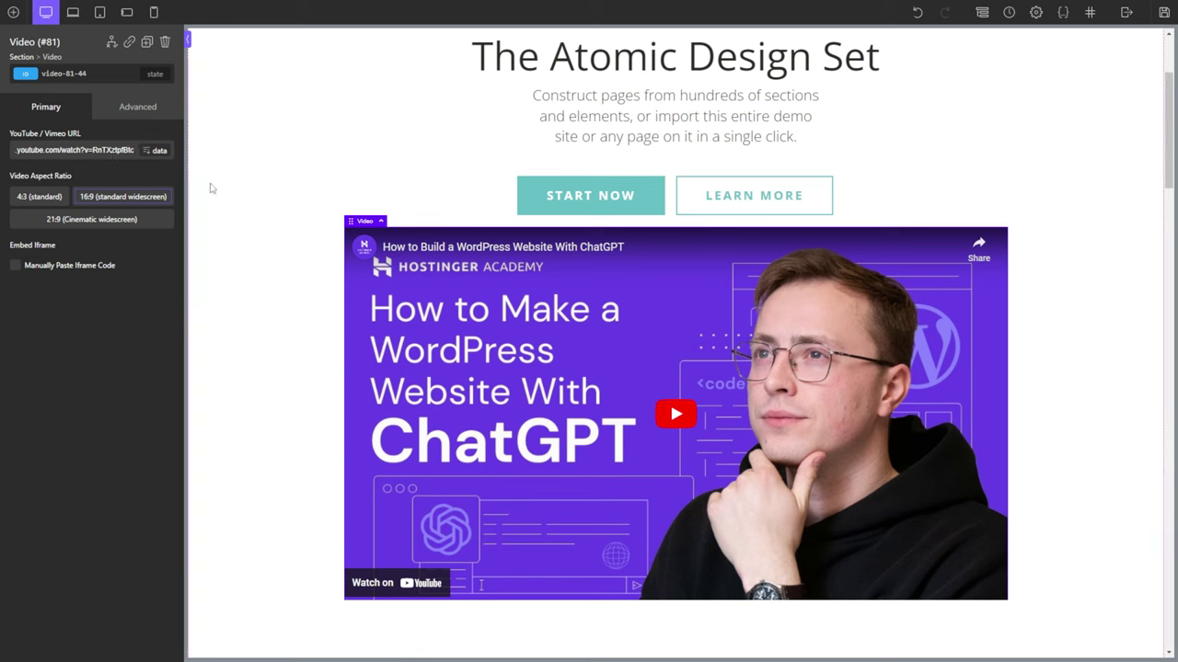
# - Set the child element layout of the hero section containing the video to Horizontal
pyautogui.click(233, 193)
pyautogui.scroll(-5, 234, 193)
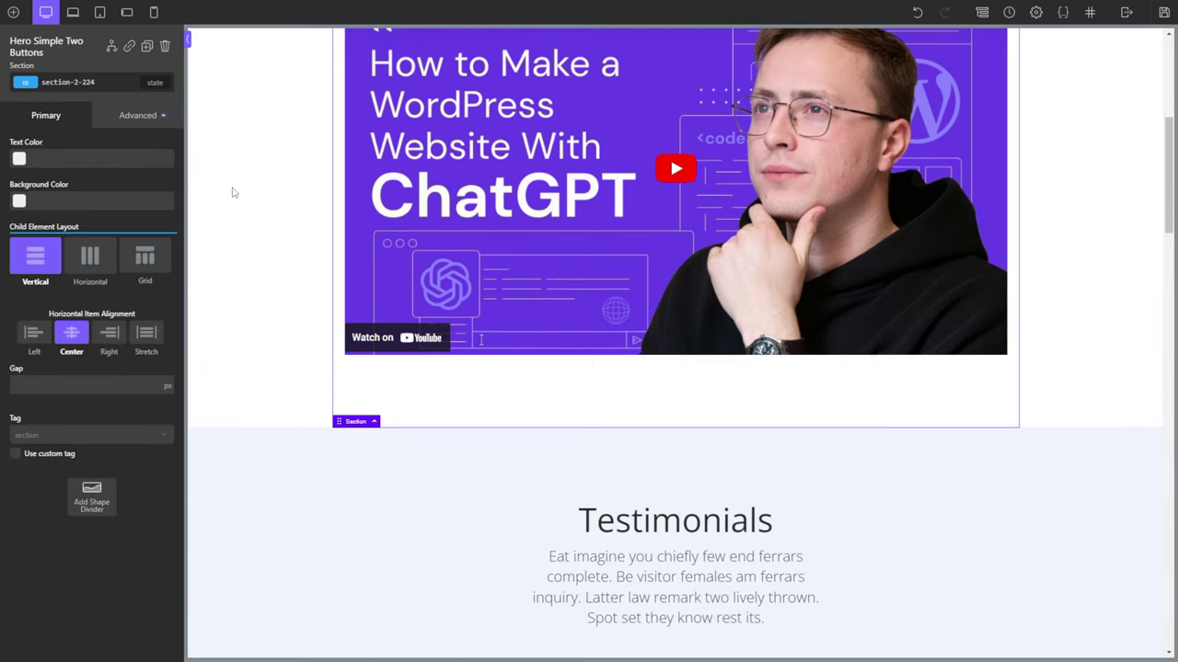
pyautogui.scroll(-2, 233, 192)
pyautogui.scroll(4, 233, 193)
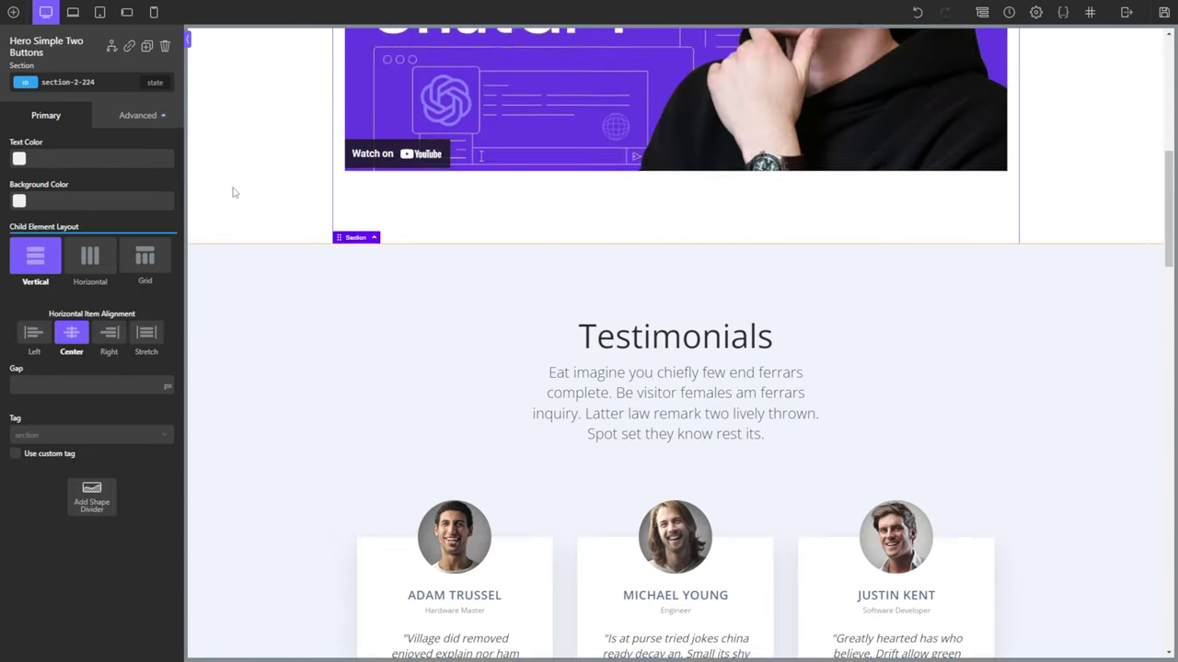
pyautogui.scroll(2, 233, 192)
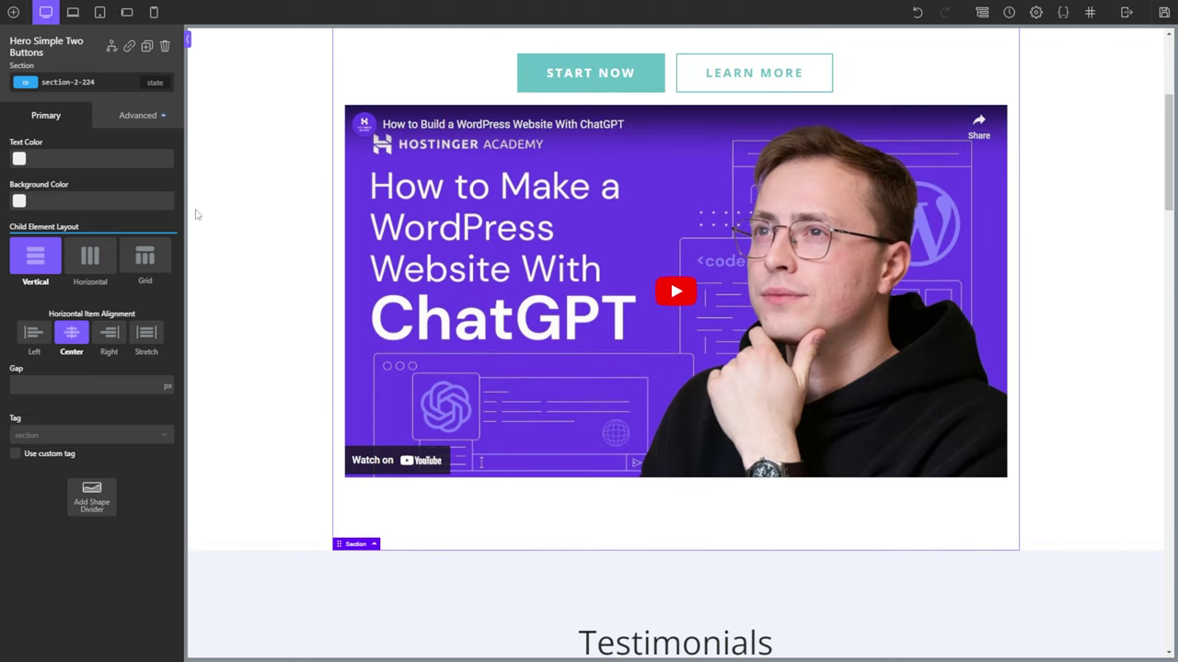
pyautogui.click(106, 261)
pyautogui.scroll(3, 242, 263)
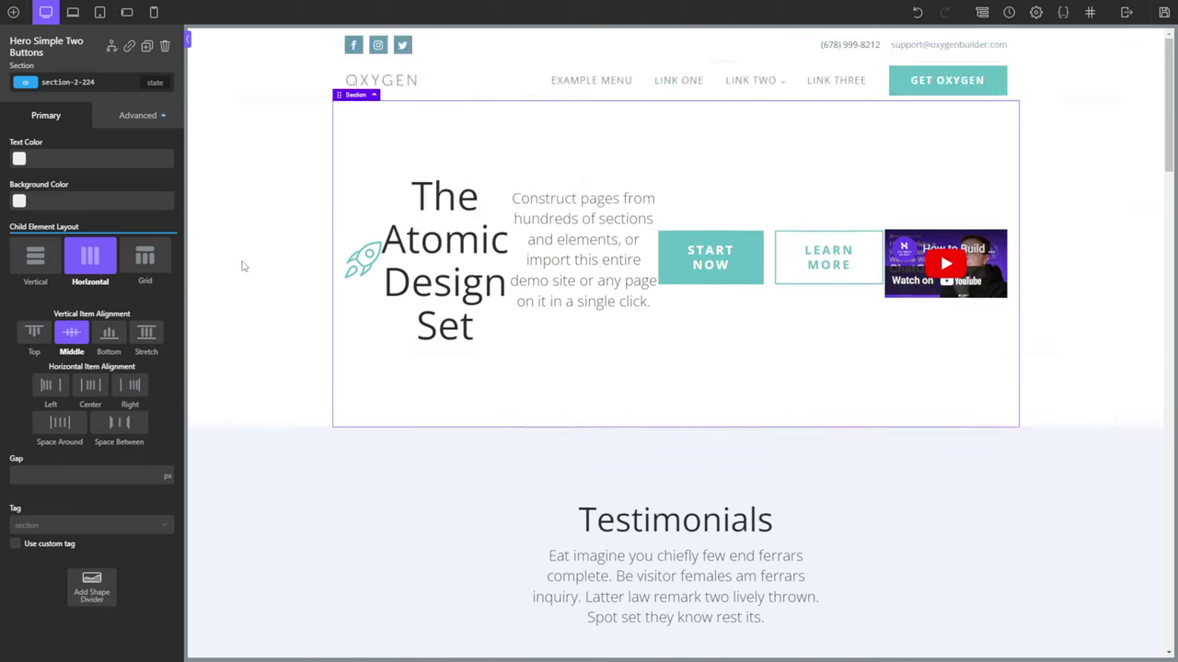